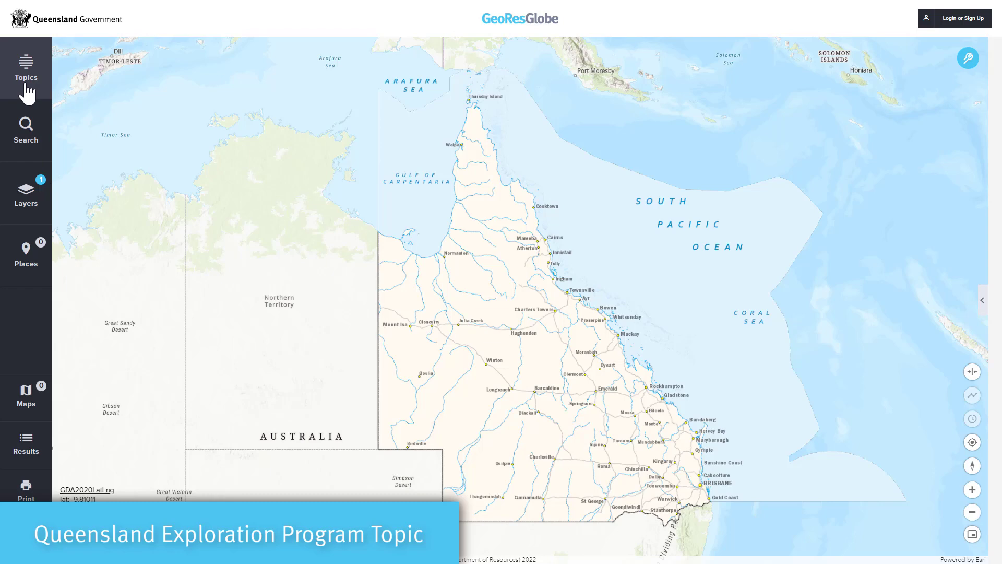
- Browse the topics catalogue and search it for "Queensland exploration program"
left_click(25, 84)
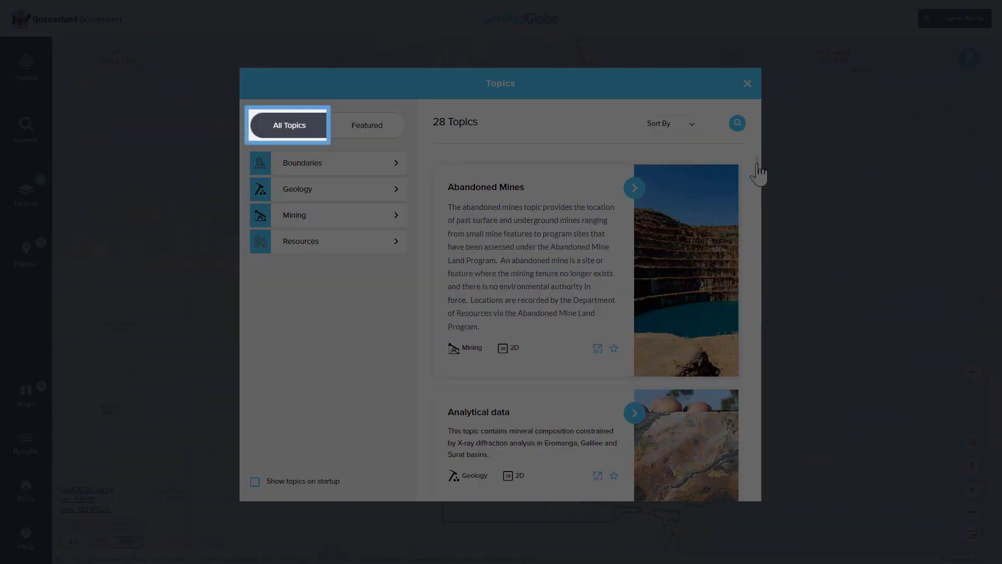
left_click_drag(757, 163, 778, 458)
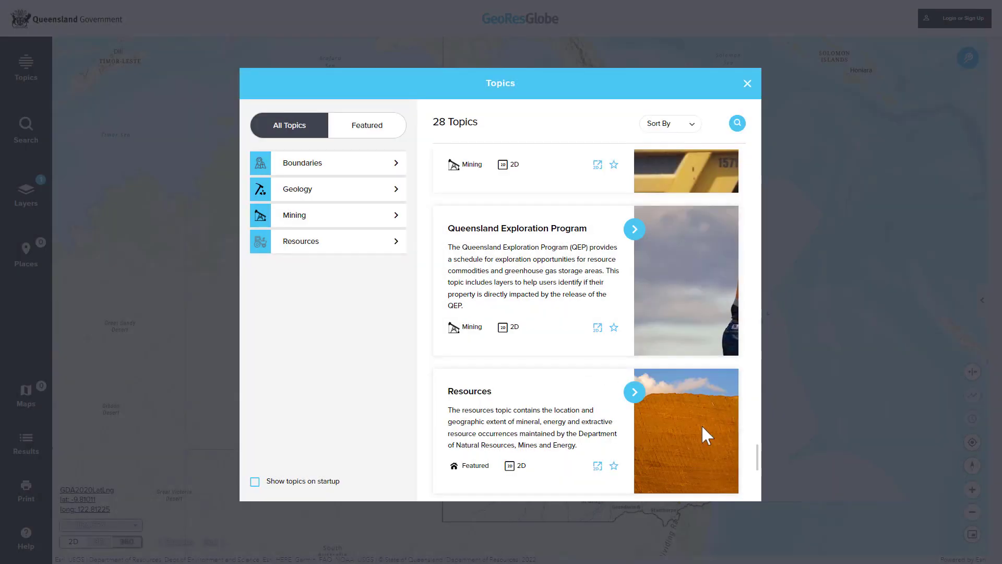
left_click_drag(757, 459, 775, 152)
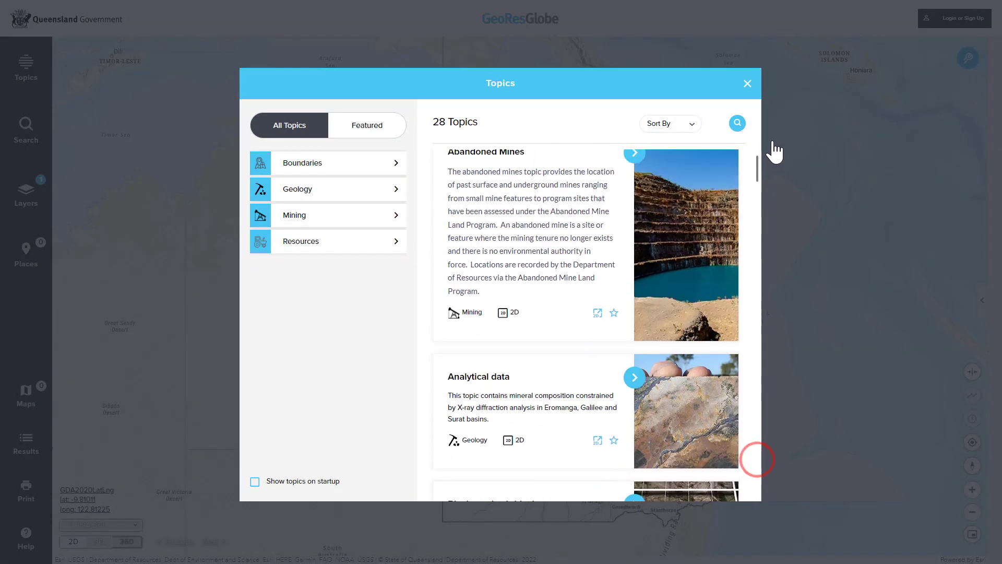
left_click(737, 123)
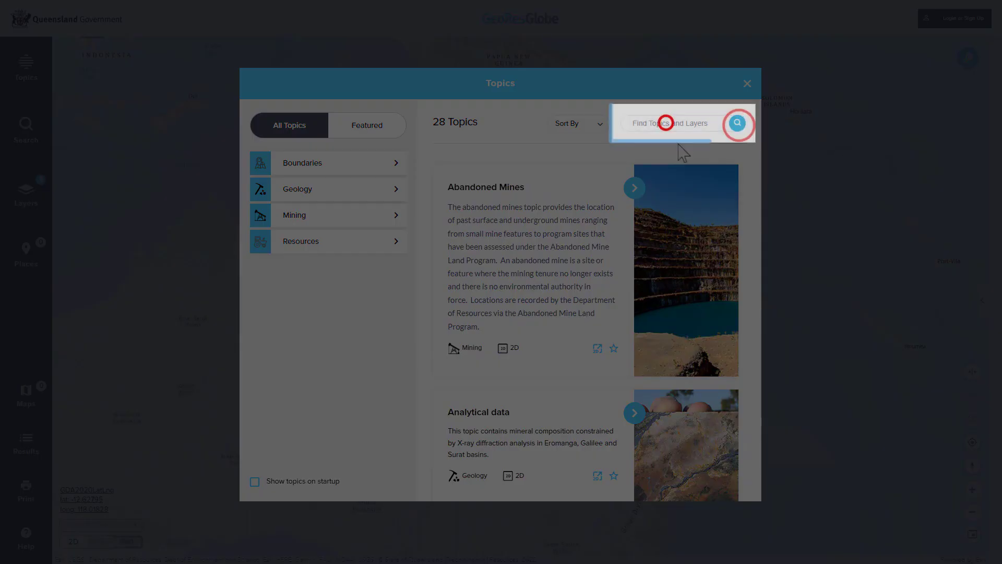
type("Queensland exploration program")
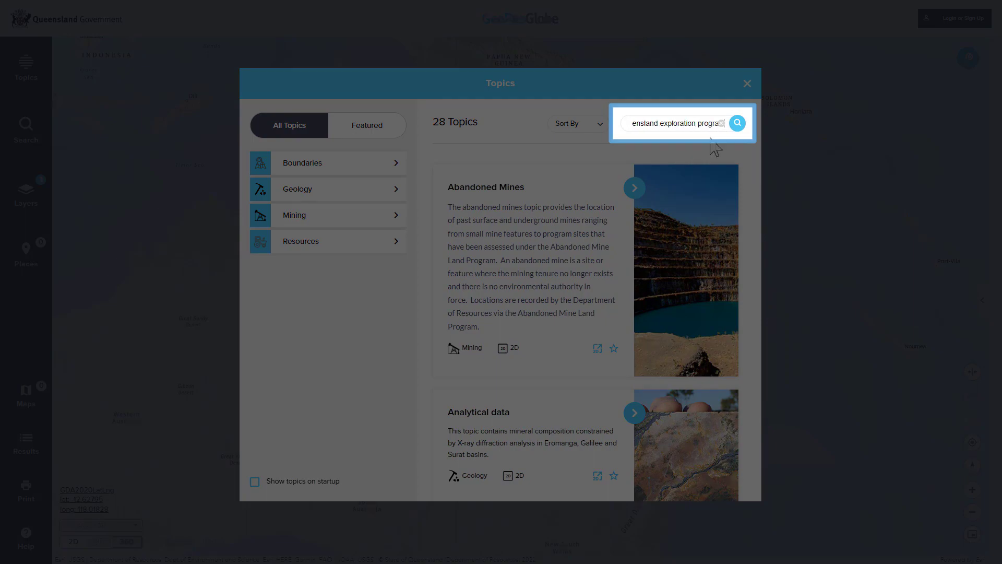
left_click(737, 123)
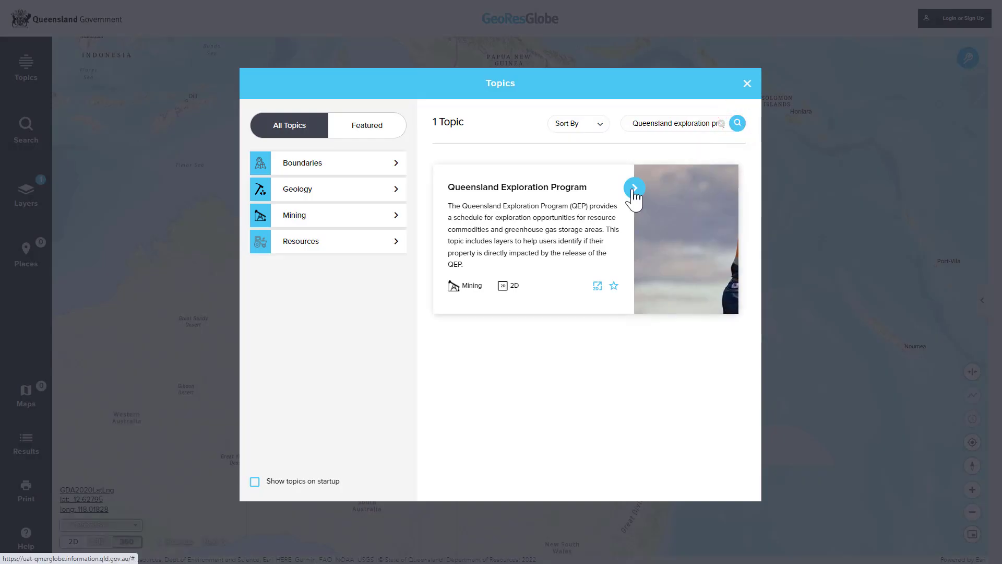
- Launch the Queensland Exploration Program topic, replacing the current topic on the globe
left_click(634, 188)
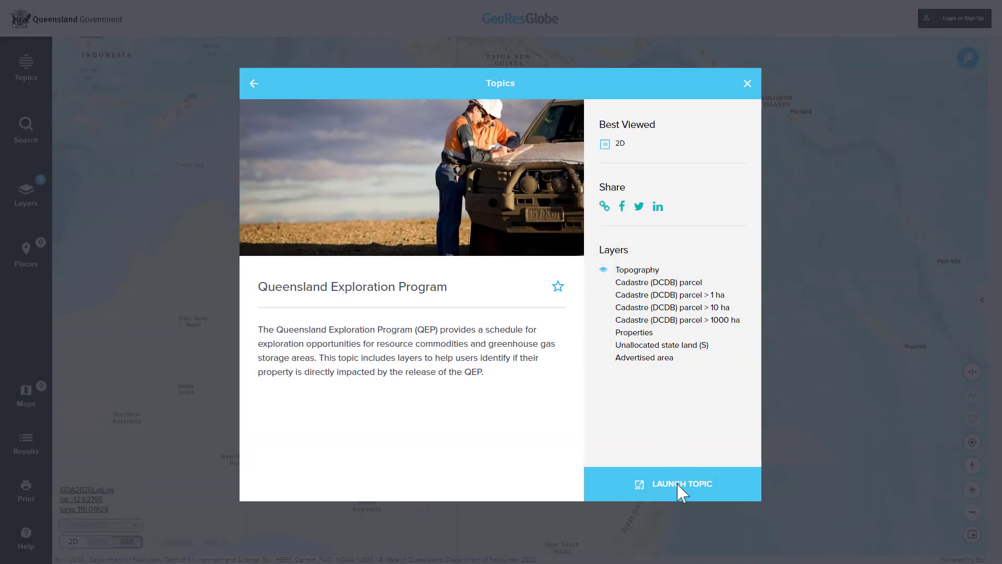
left_click(679, 490)
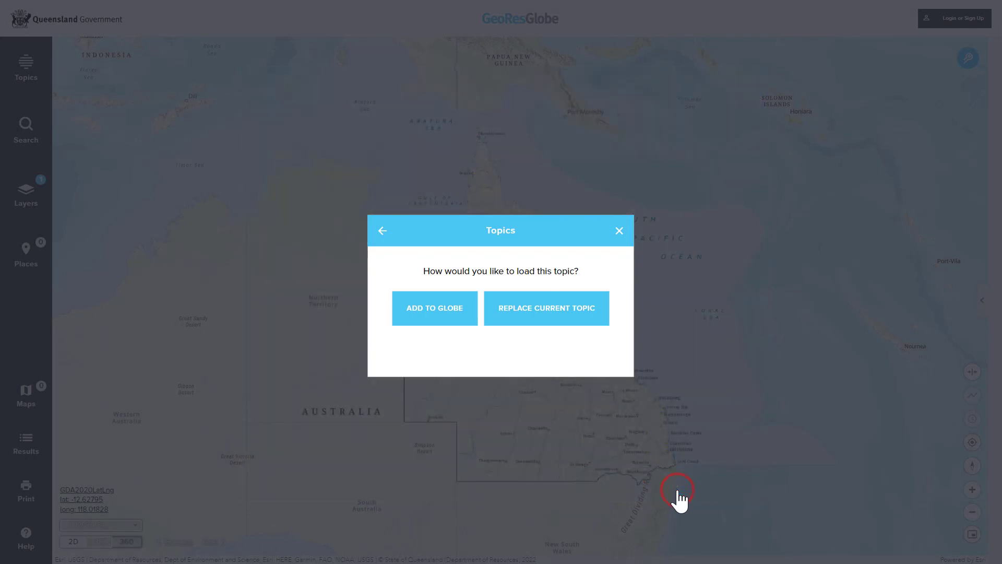
left_click(547, 317)
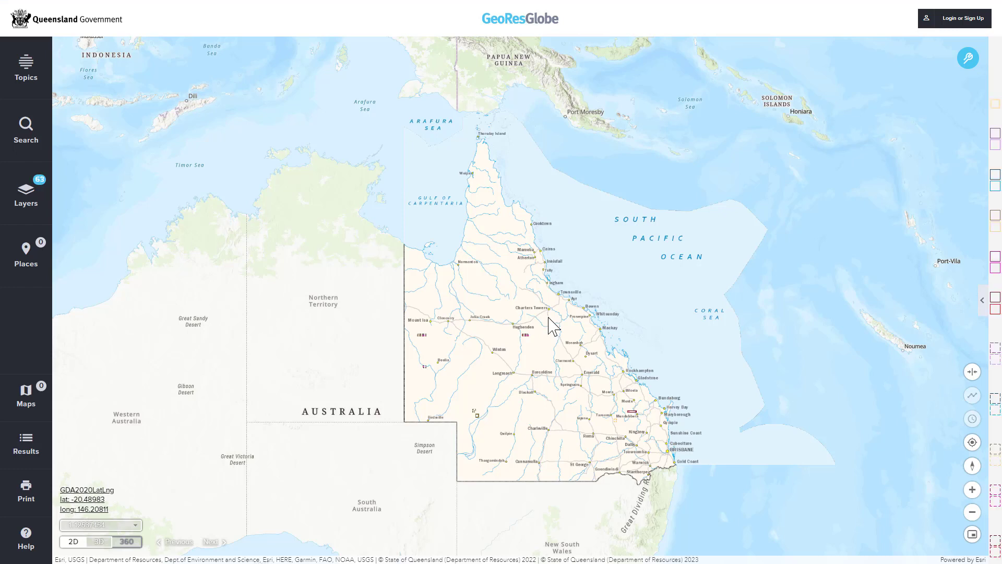
- Review the Cadastre layers and enlarge the map around Windorah until the Cadastre (DCDB) parcel > 1000 ha layer draws
left_click(24, 210)
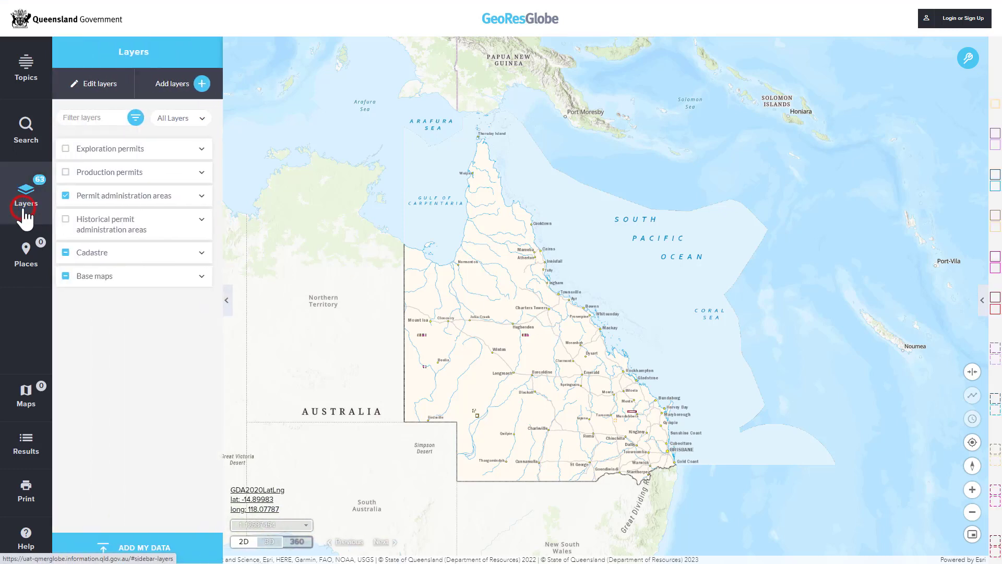
left_click(209, 253)
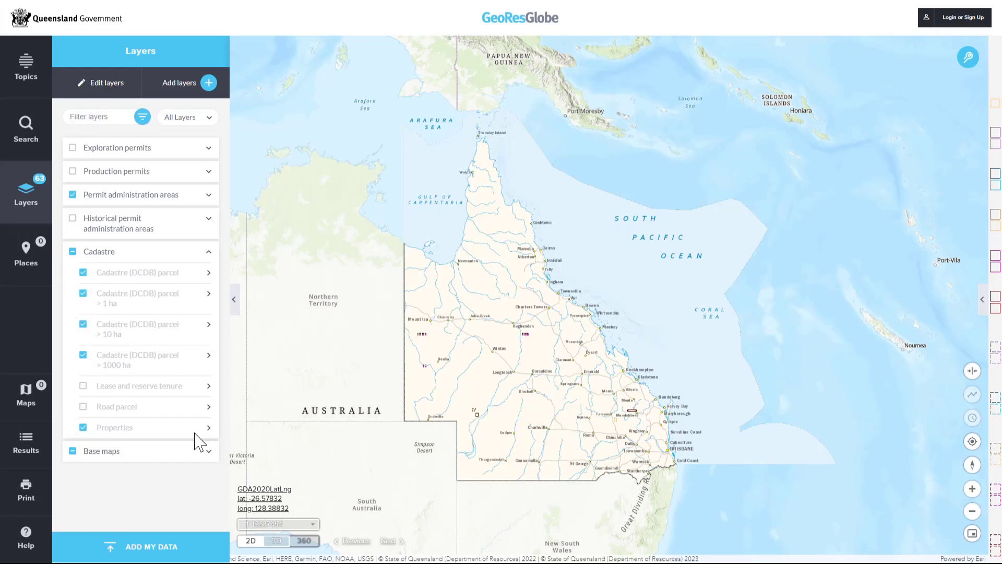
left_click(972, 491)
left_click(972, 491)
left_click(972, 491)
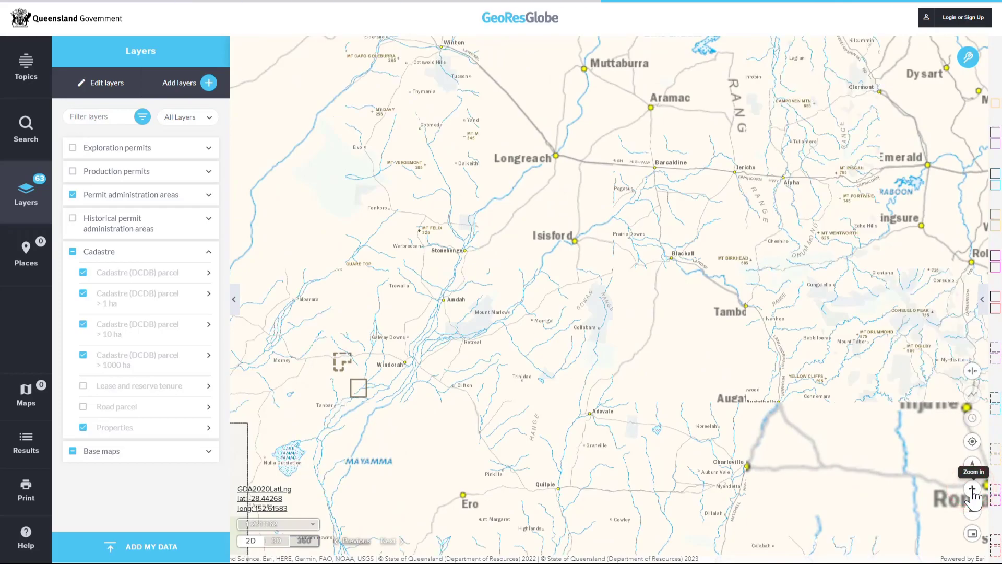
left_click(972, 490)
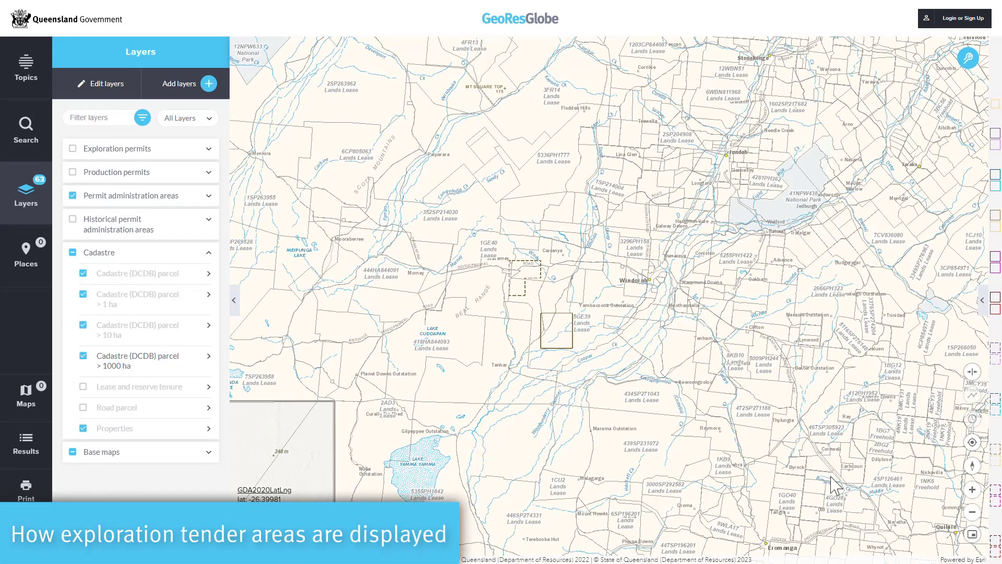
left_click(209, 253)
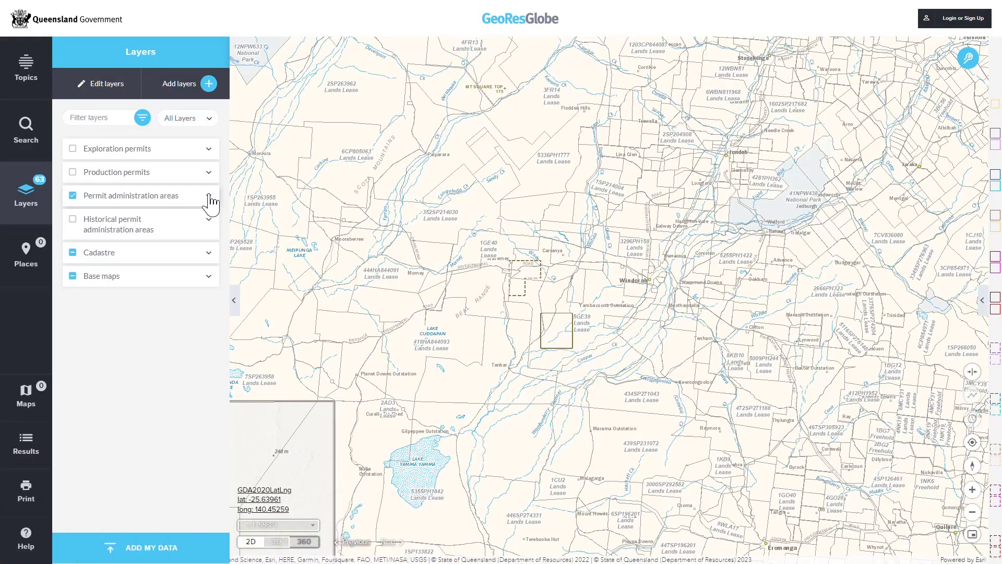
- Examine the Advertised area layers within the Permit administration areas group, and collapse the group again
left_click(209, 197)
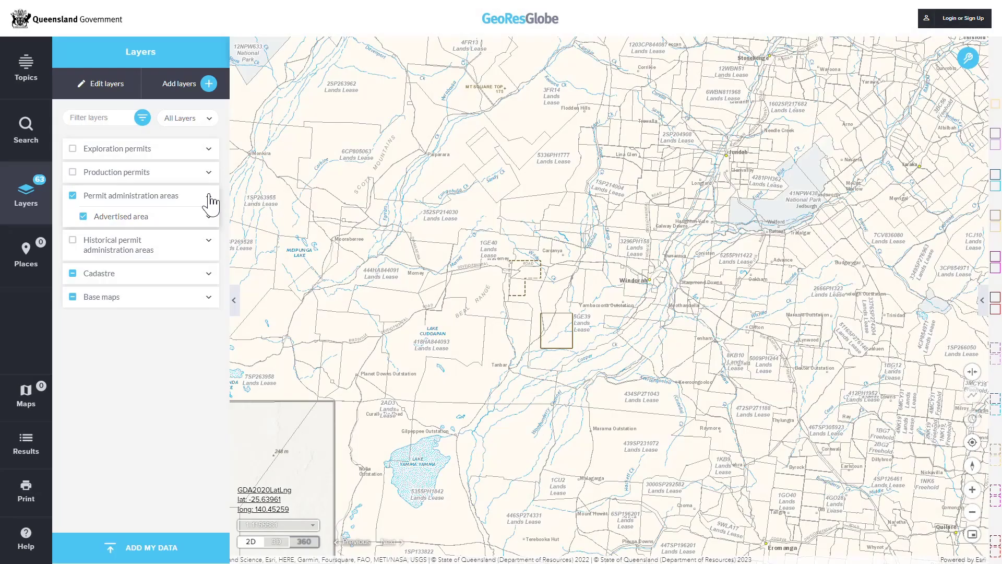
left_click(210, 199)
left_click(207, 215)
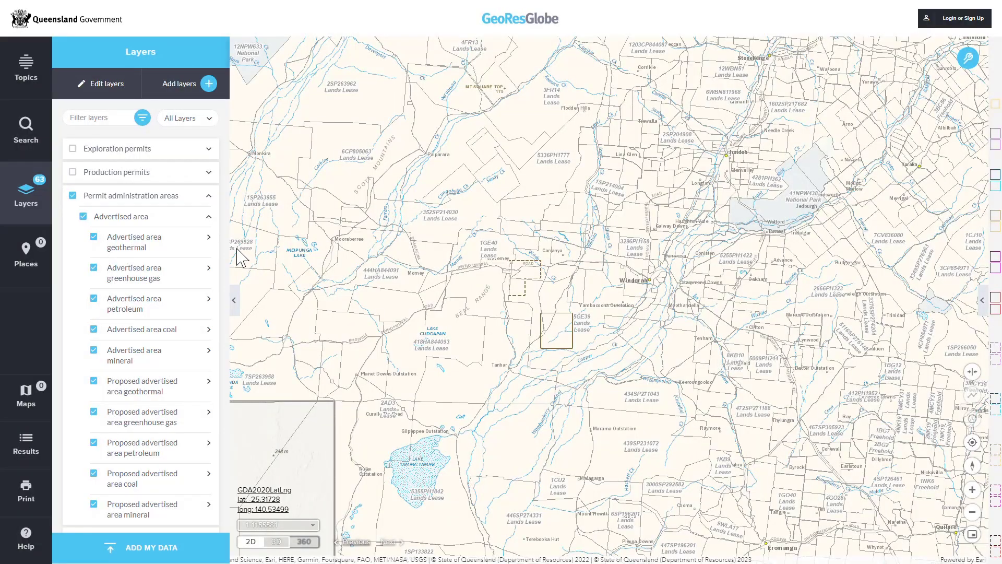
left_click(208, 216)
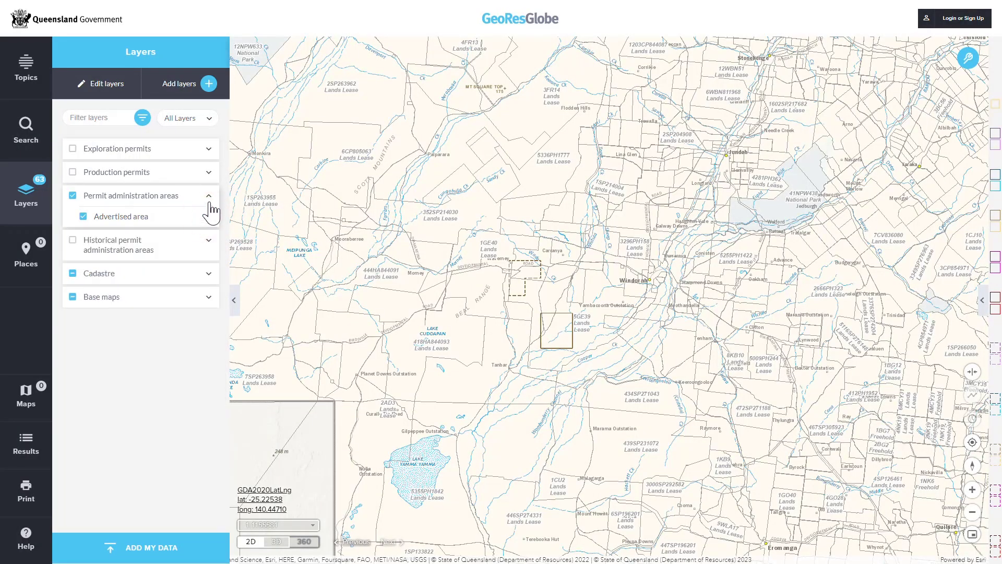
left_click(208, 198)
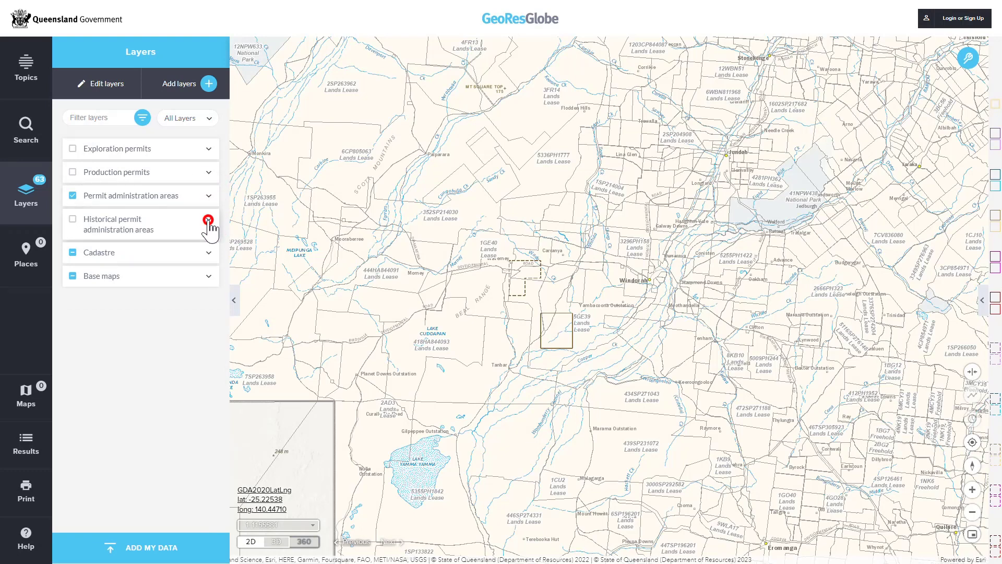
- Examine the Historical advertised area layers within the Historical permit administration areas group, and collapse the group again
left_click(208, 219)
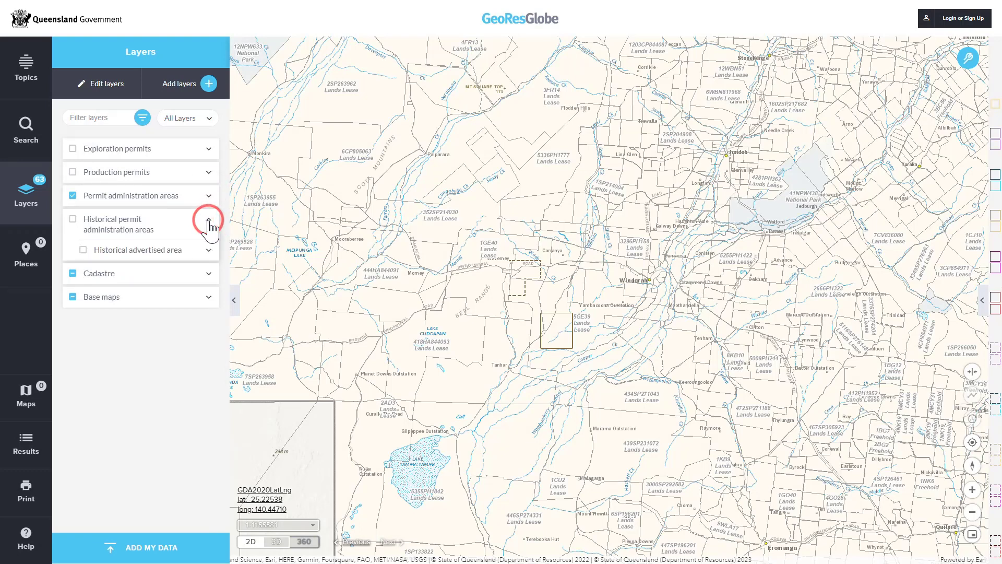
left_click(208, 250)
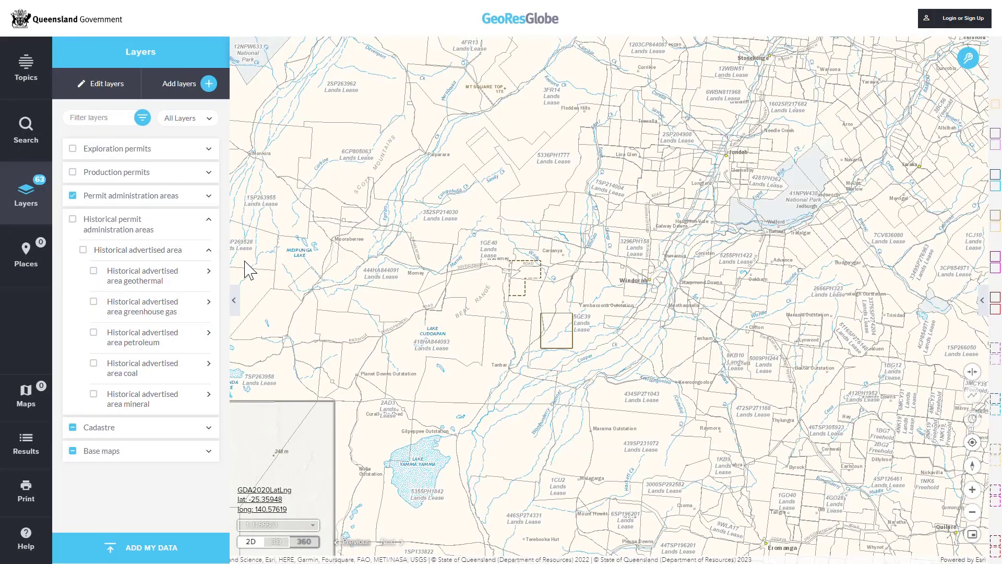
left_click(209, 248)
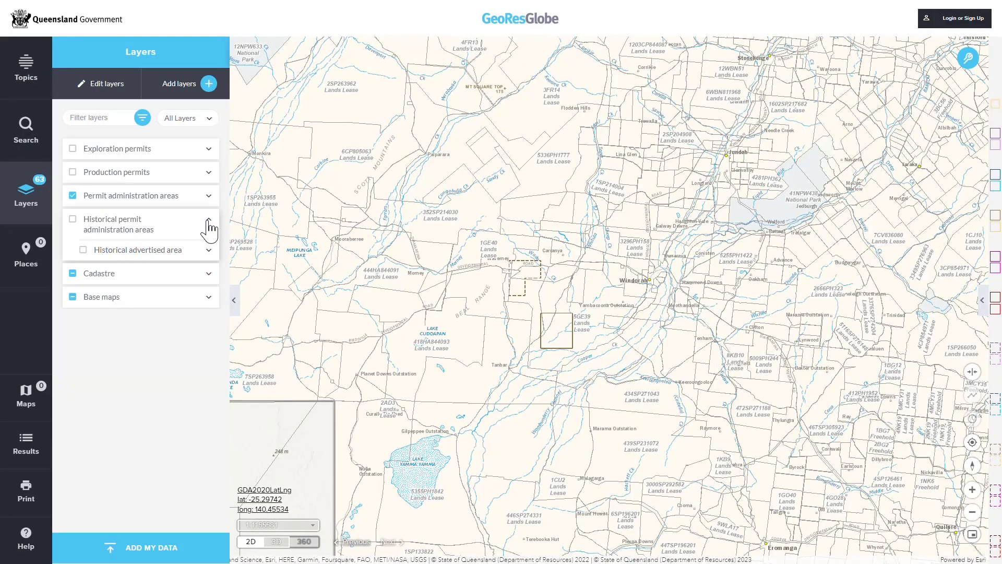
left_click(208, 221)
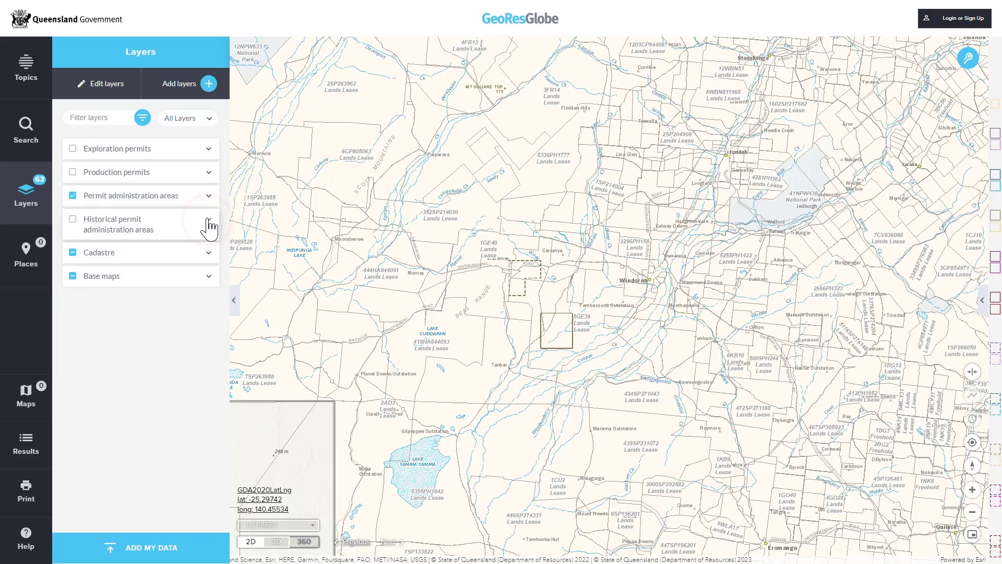
- Examine the Mineral layers, including EPM granted, within the Exploration permits group, and collapse the group again
left_click(208, 148)
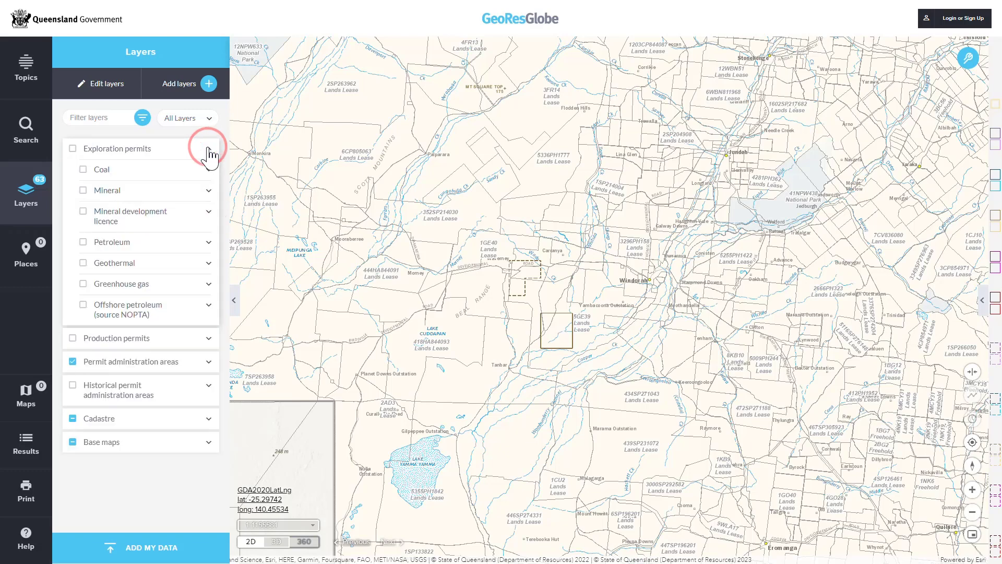
left_click(209, 192)
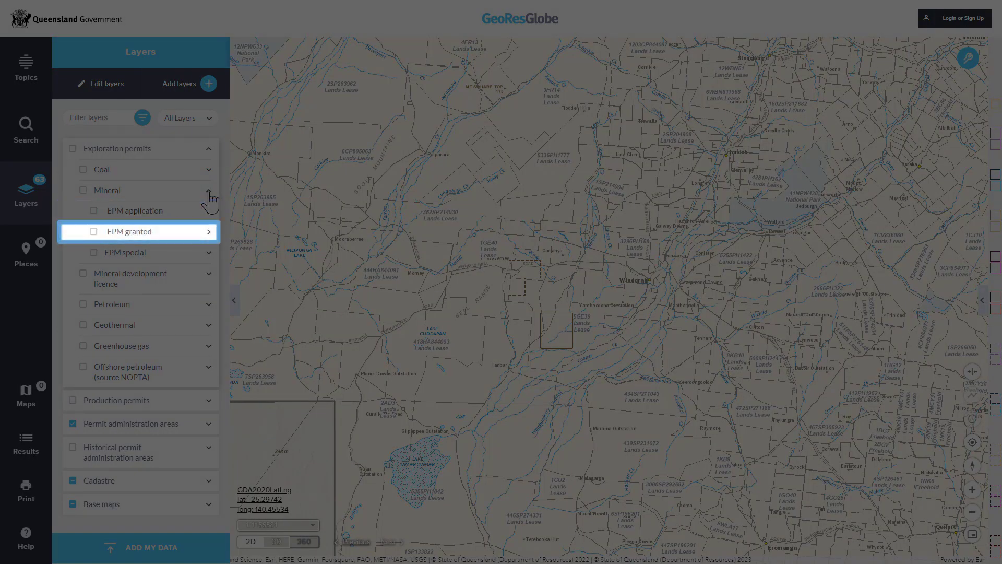
left_click(209, 192)
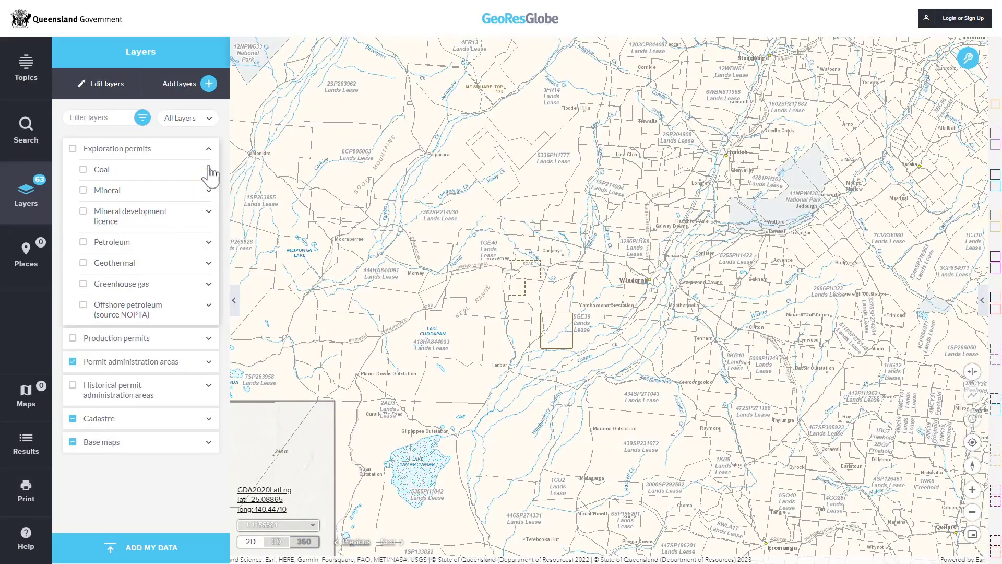
left_click(208, 149)
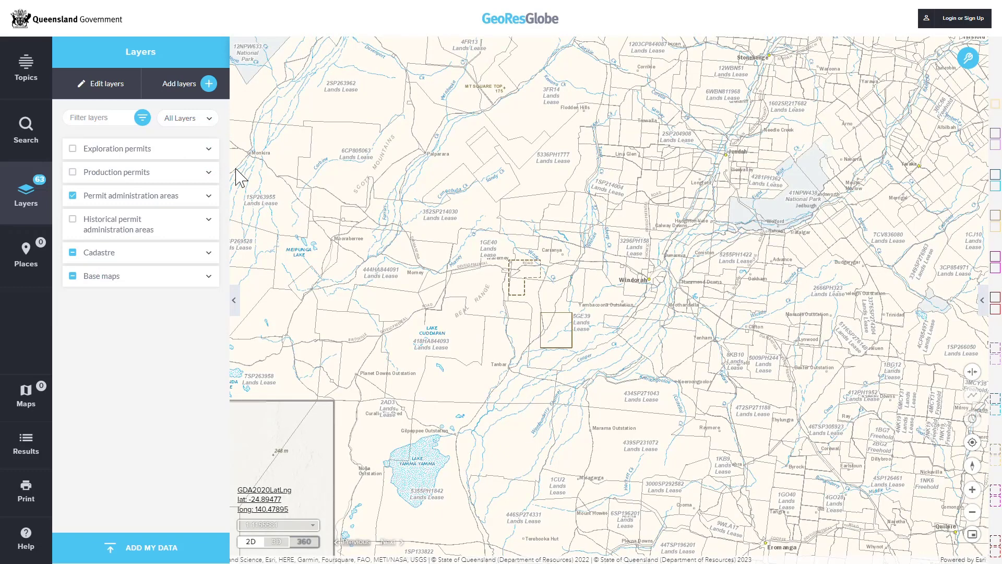
- Find the property with a Lot on plan search for 5GE39 and add the result to Places
left_click(24, 128)
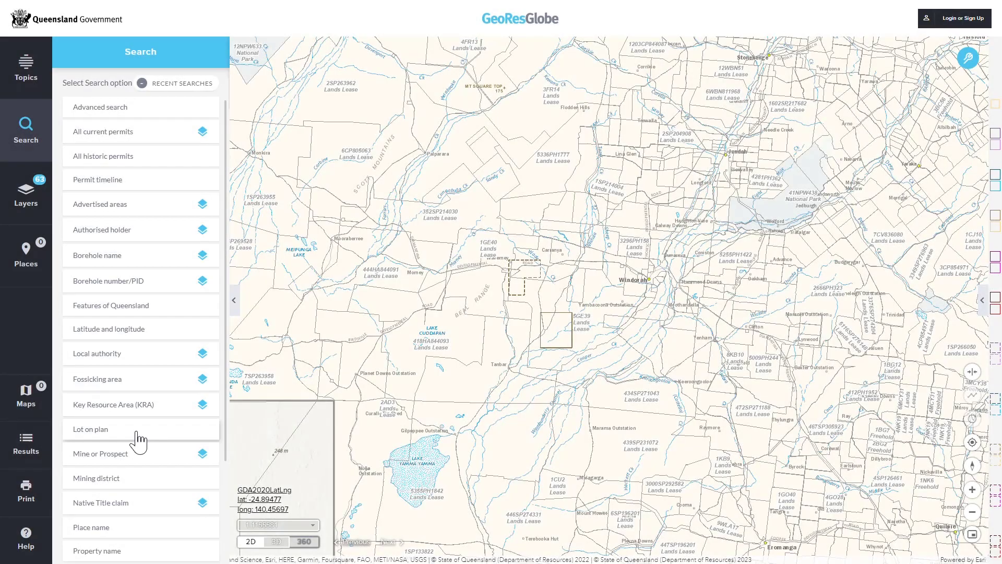
left_click(137, 432)
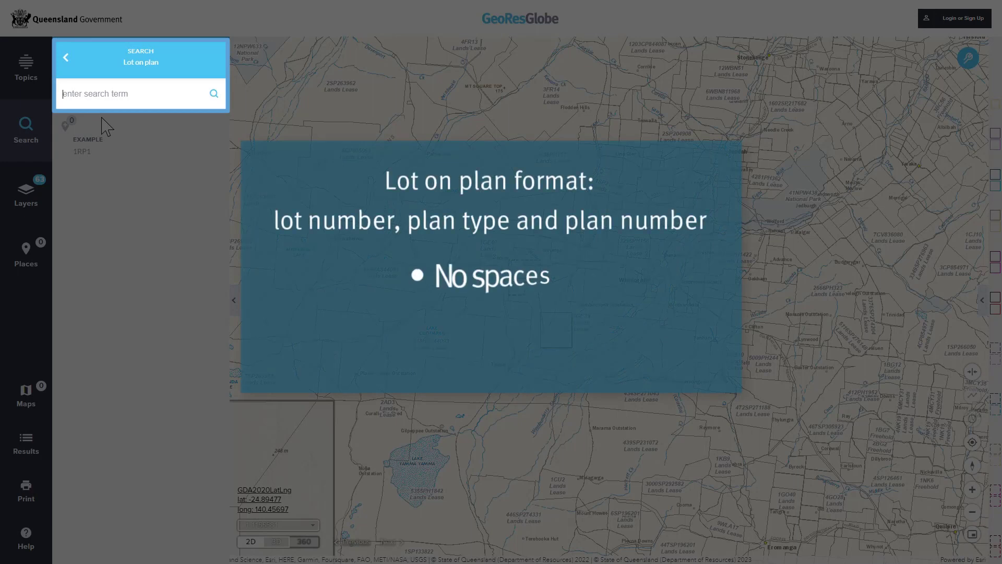
type("5")
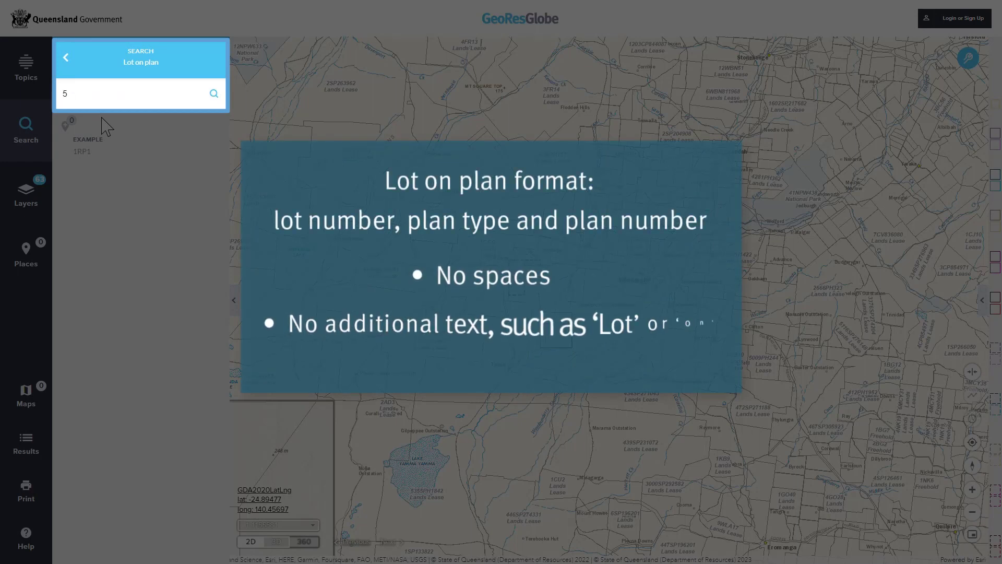
type("GE39")
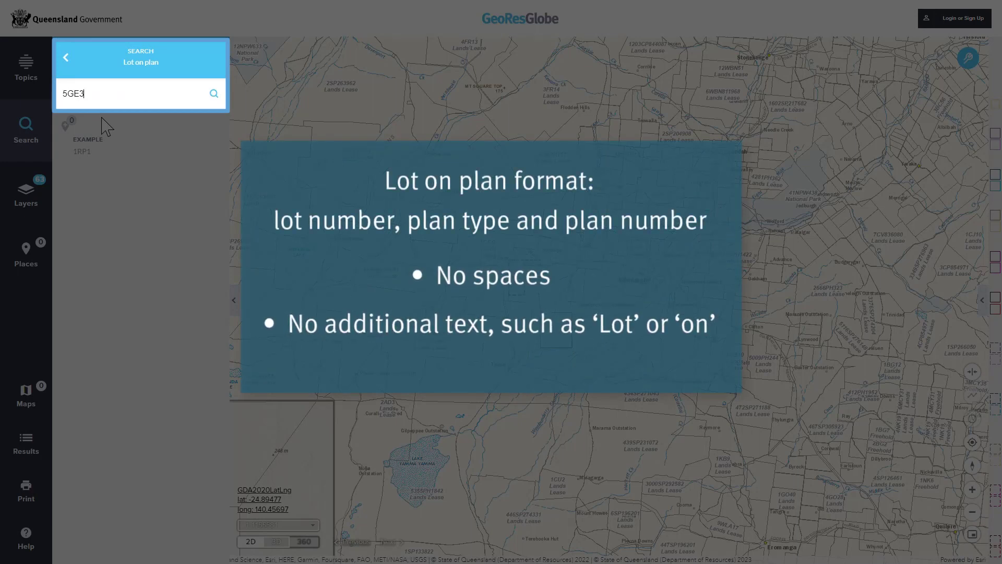
left_click(214, 94)
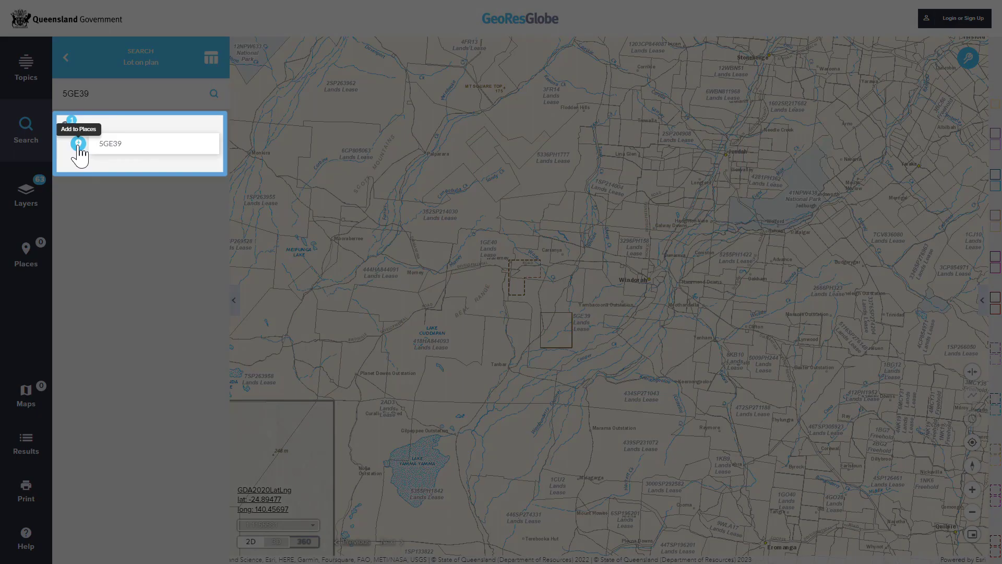
left_click(78, 144)
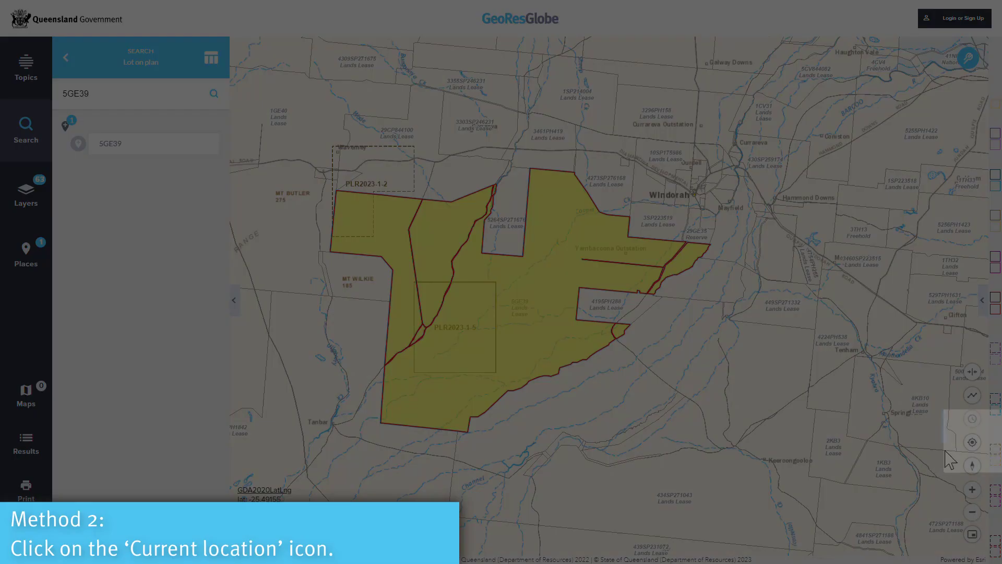
- Move the map to the current location and draw a polygon place around the freehold parcel just south of it
left_click(972, 442)
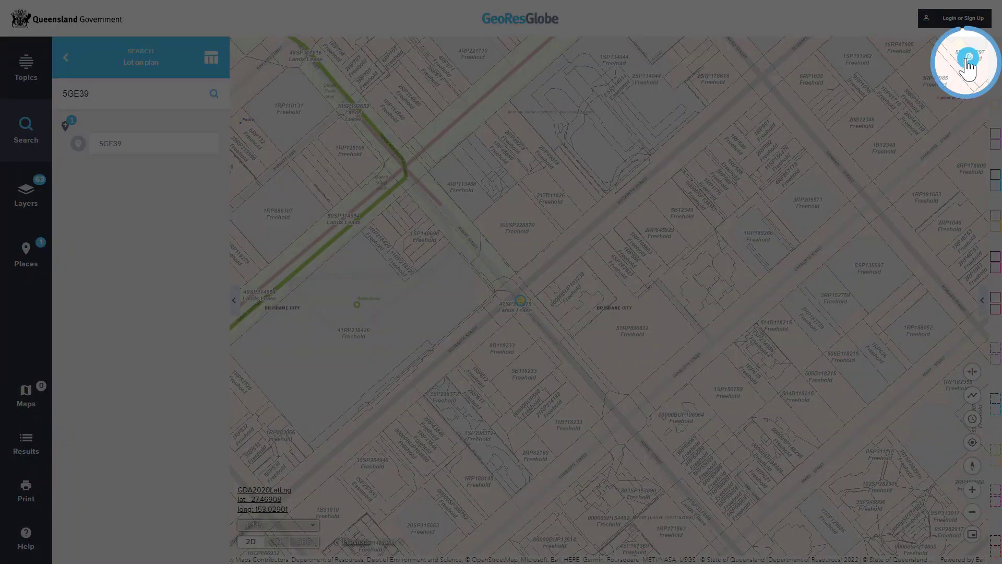
left_click(967, 60)
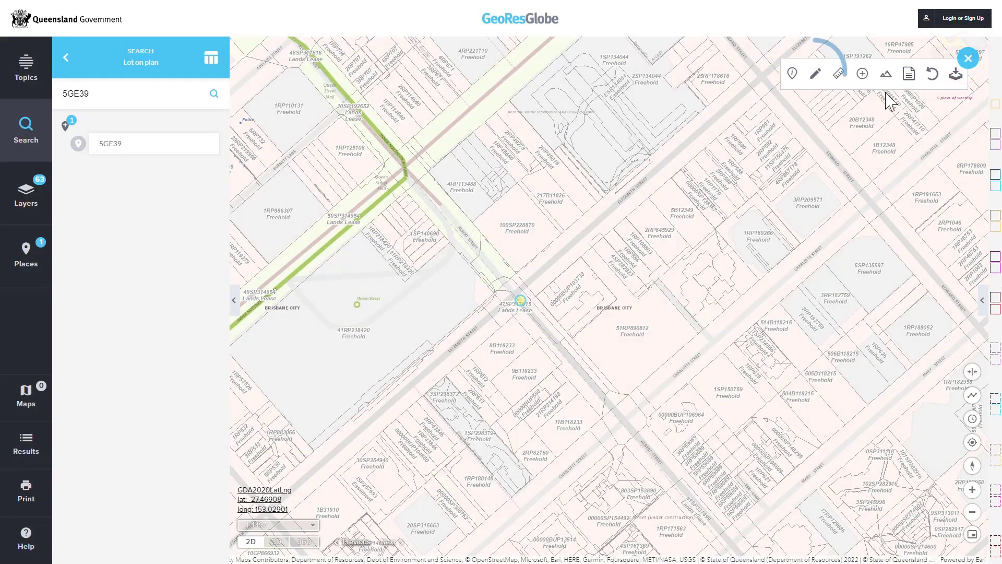
left_click(815, 77)
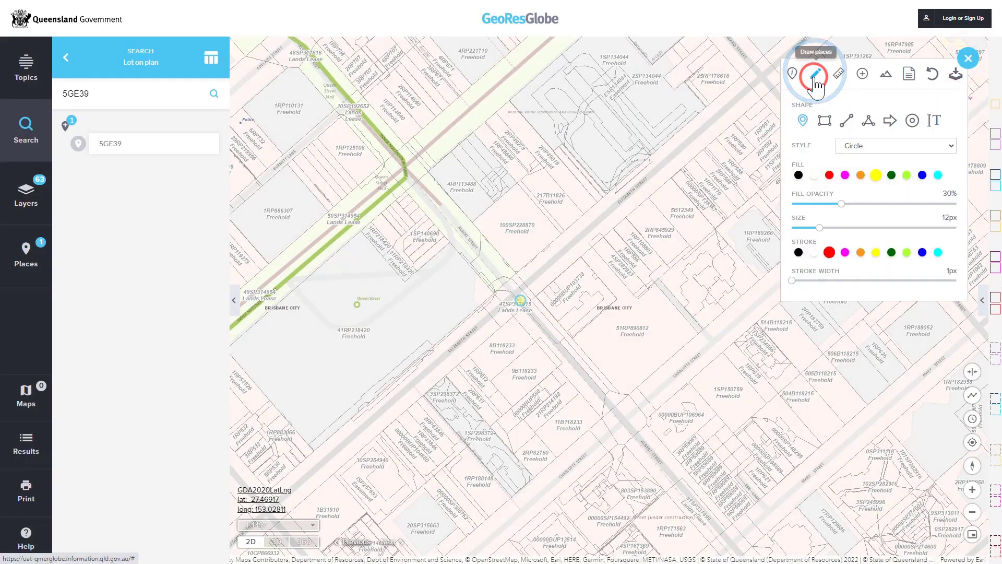
left_click(868, 121)
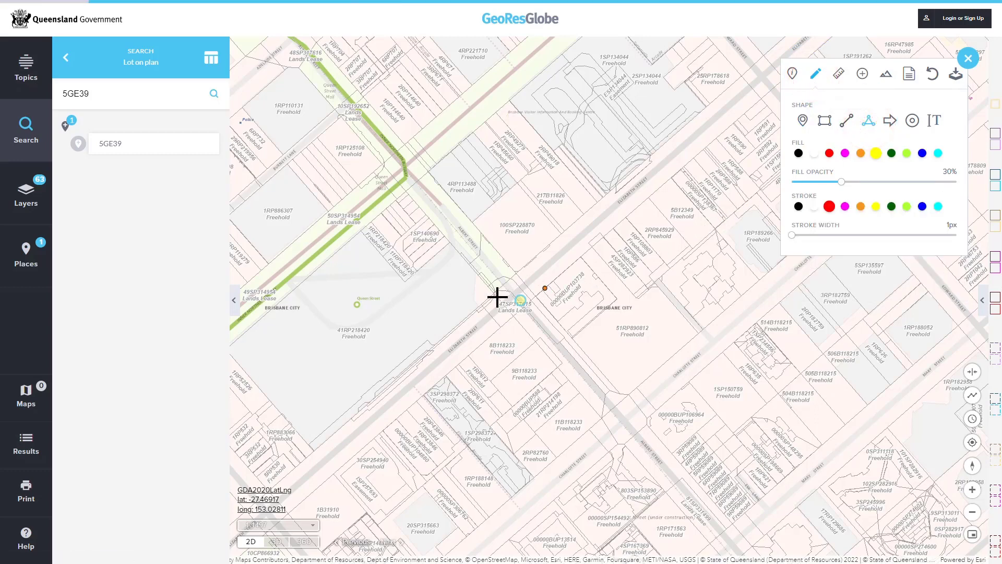
left_click(468, 355)
left_click(514, 315)
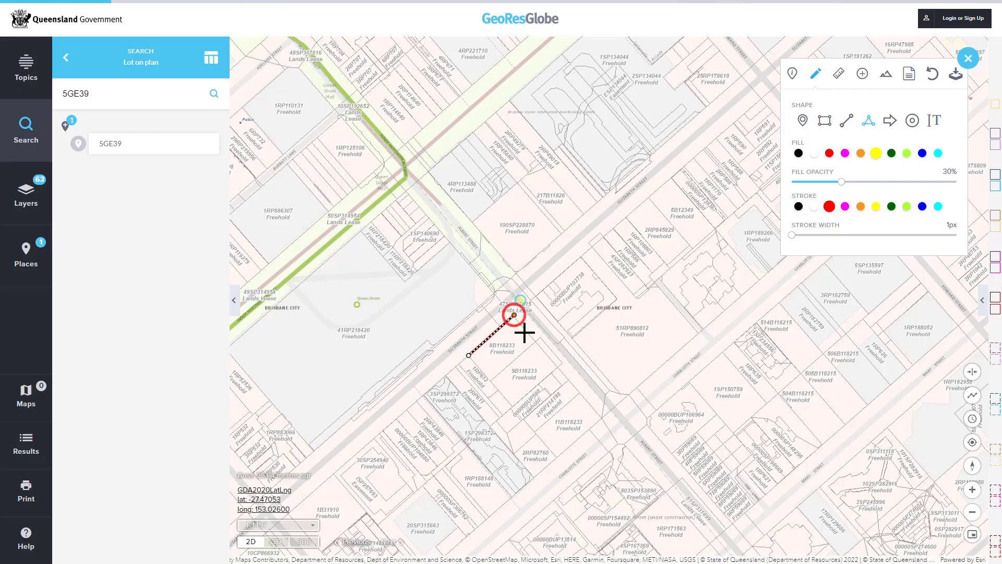
left_click(534, 342)
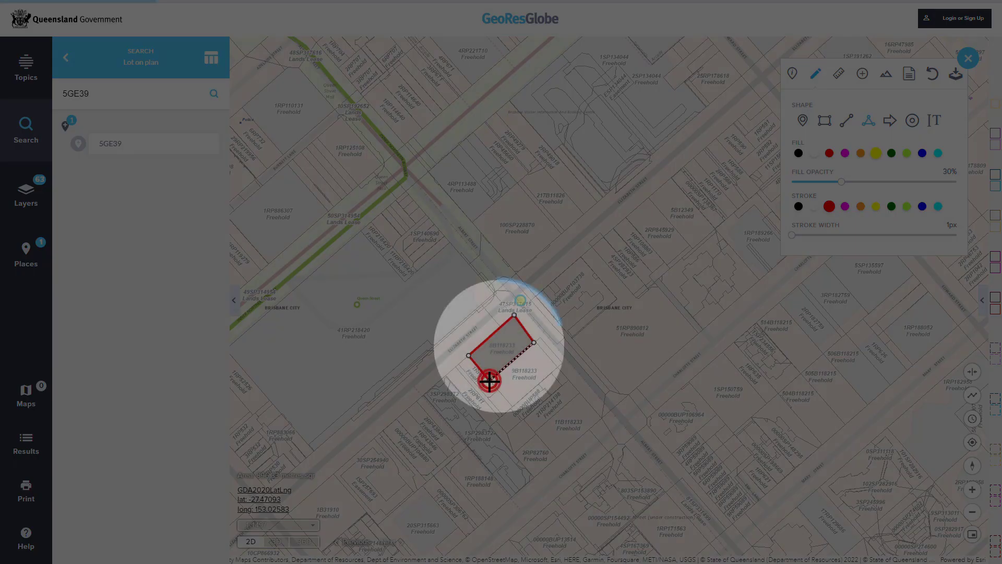
double_click(489, 380)
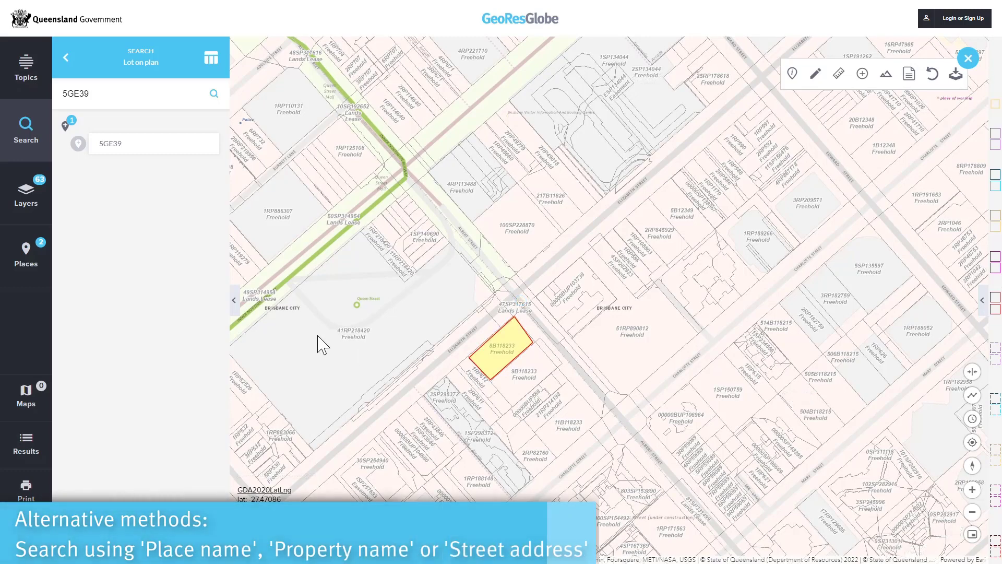
- Examine the alternative search options, including Place name, Property name and Street address, and consult the help
left_click(25, 146)
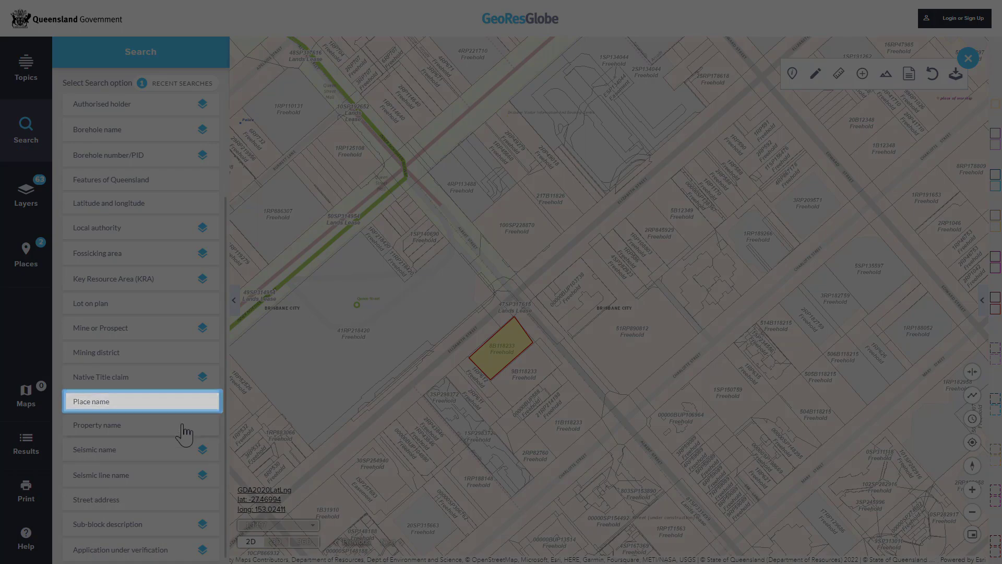
left_click(167, 501)
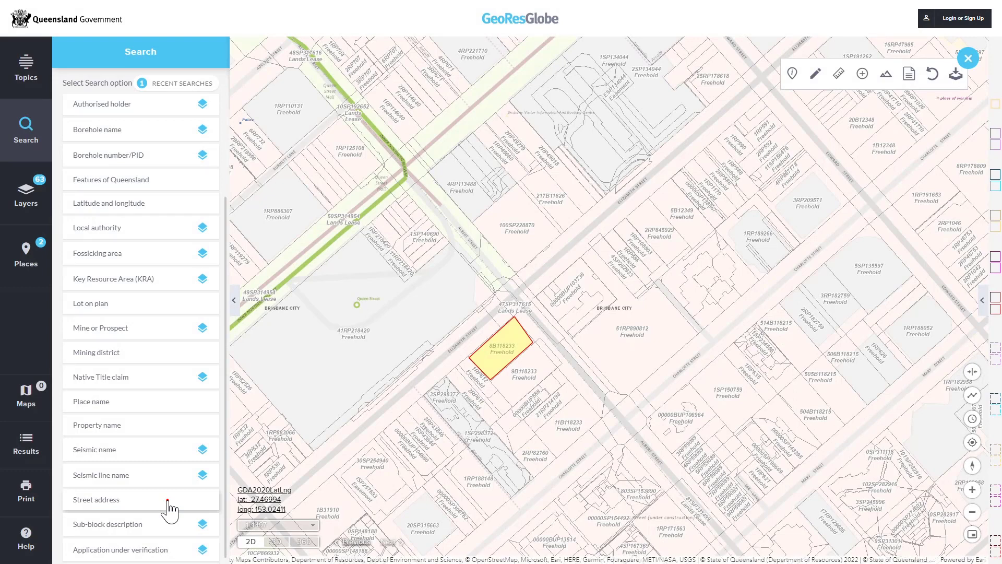
left_click(45, 542)
left_click(45, 542)
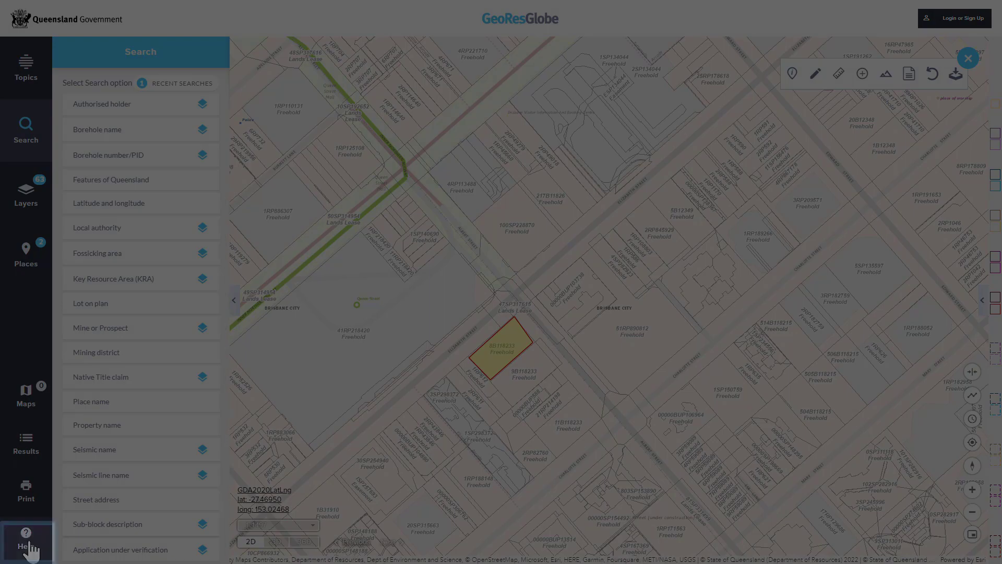
scroll(588, 447, "down", 3)
scroll(589, 448, "down", 8)
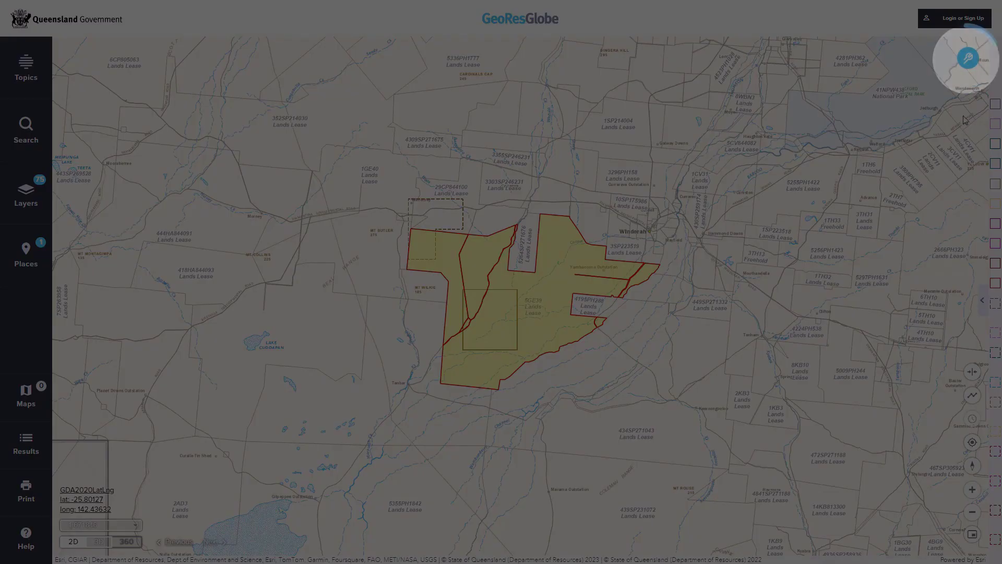
- Identify the highlighted 5GE39 property on the map to list its cadastre details
left_click(968, 61)
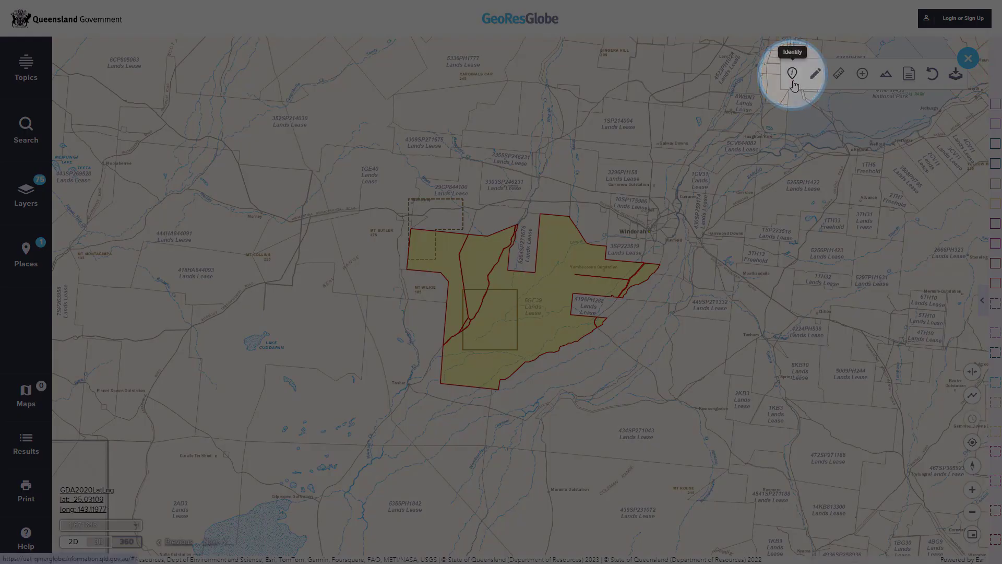
left_click(792, 76)
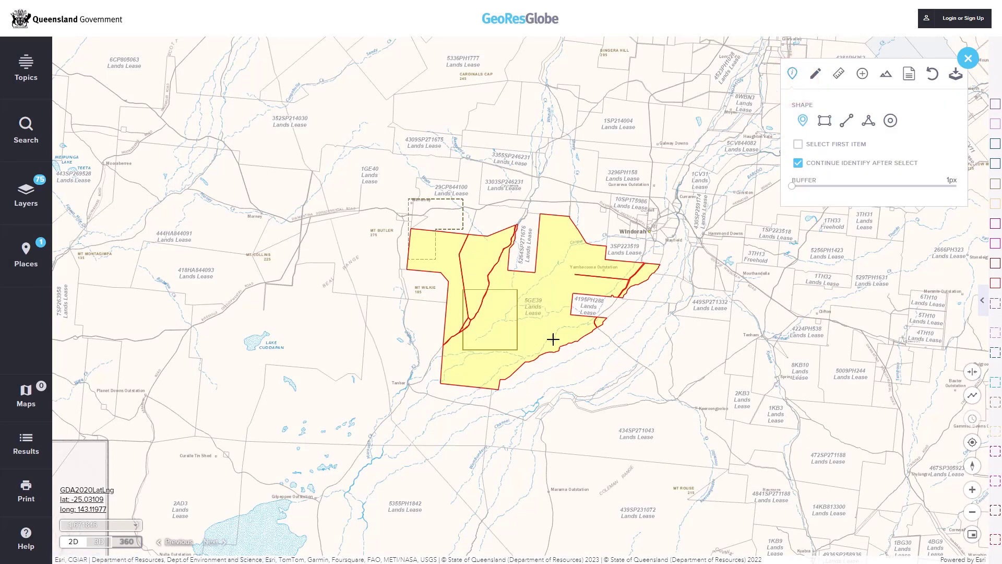
left_click(536, 330)
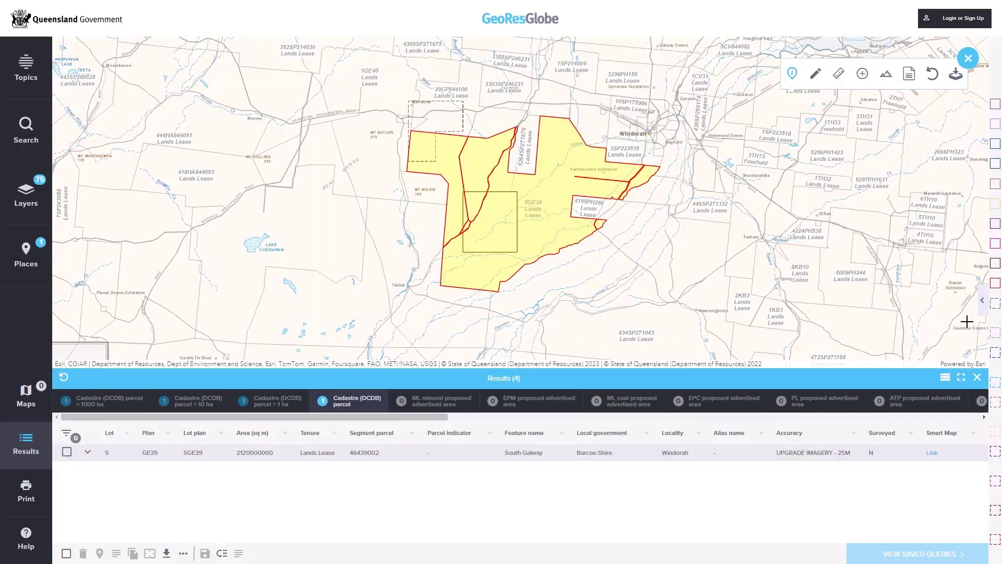
- Review the map legend, try limiting it to the current extent, restore the full list and collapse the legend
left_click(981, 305)
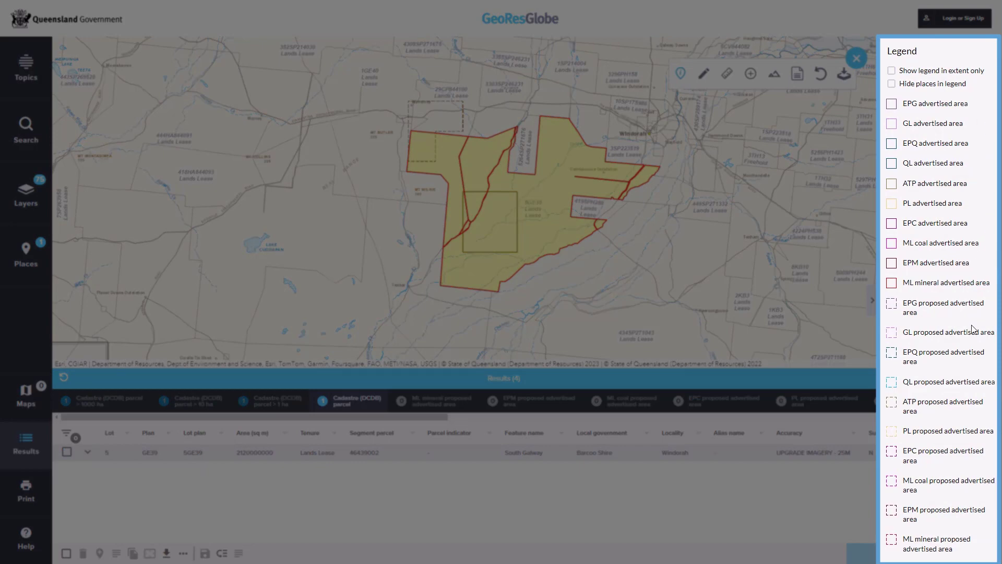
scroll(968, 398, "down", 3)
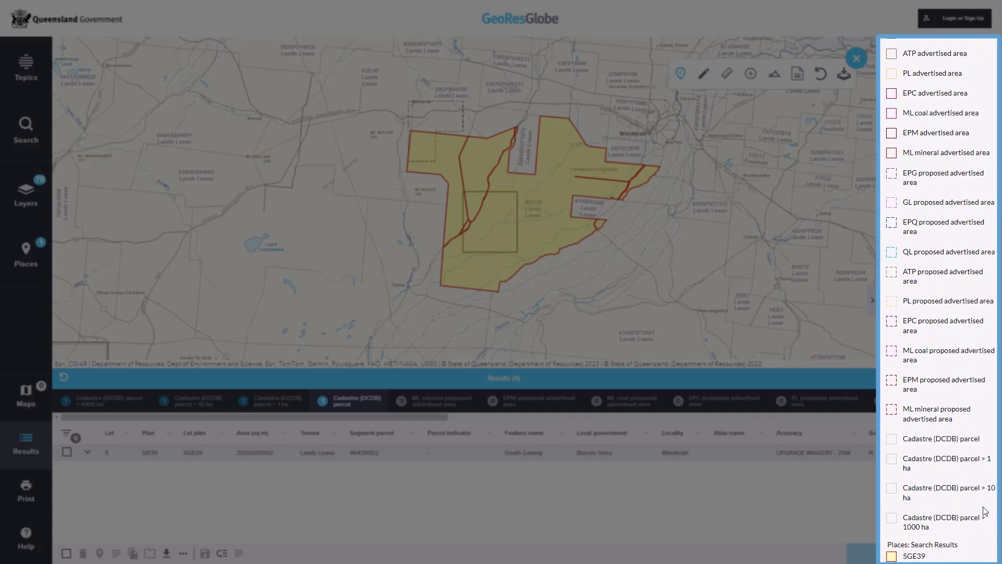
scroll(974, 289, "up", 3)
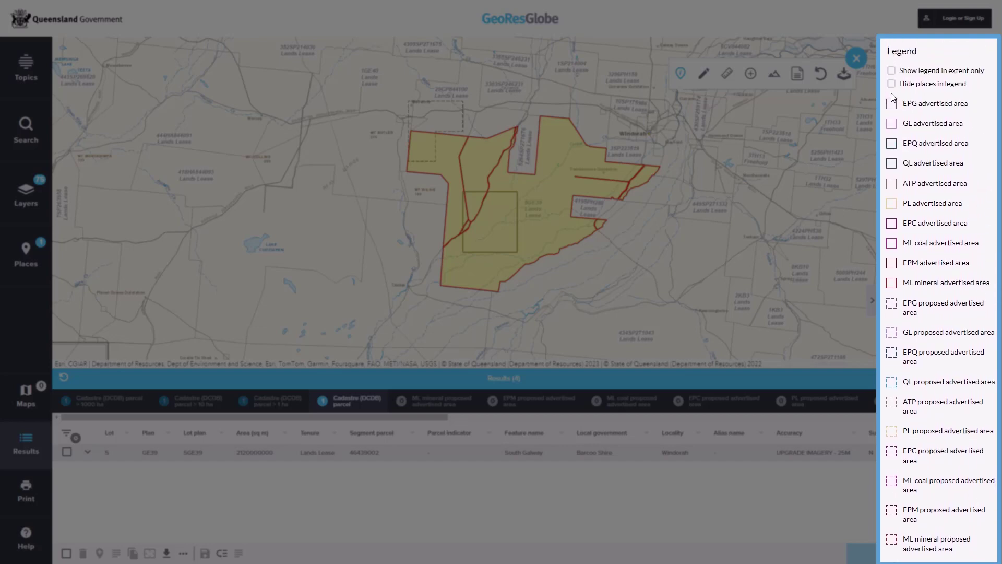
left_click(892, 72)
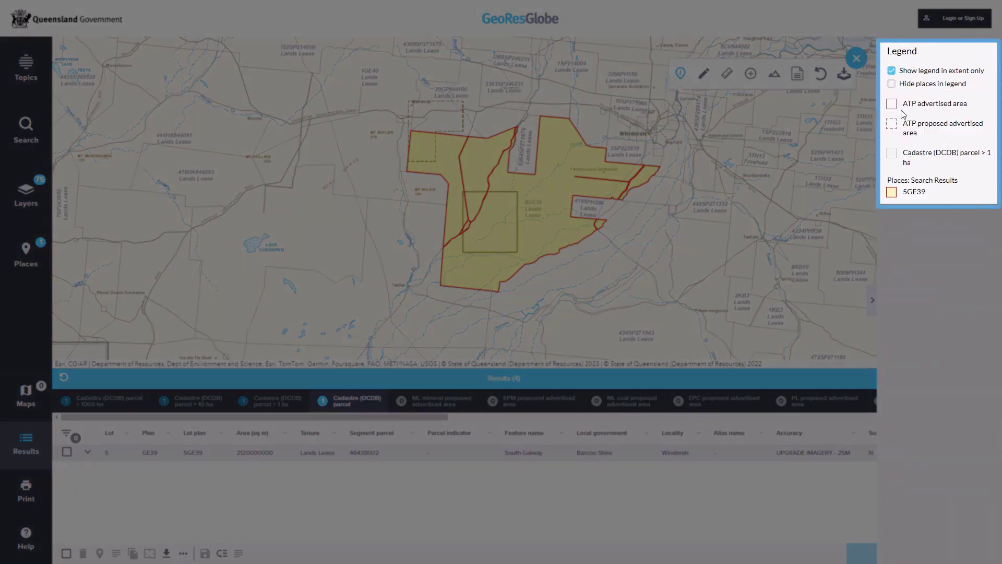
left_click(892, 72)
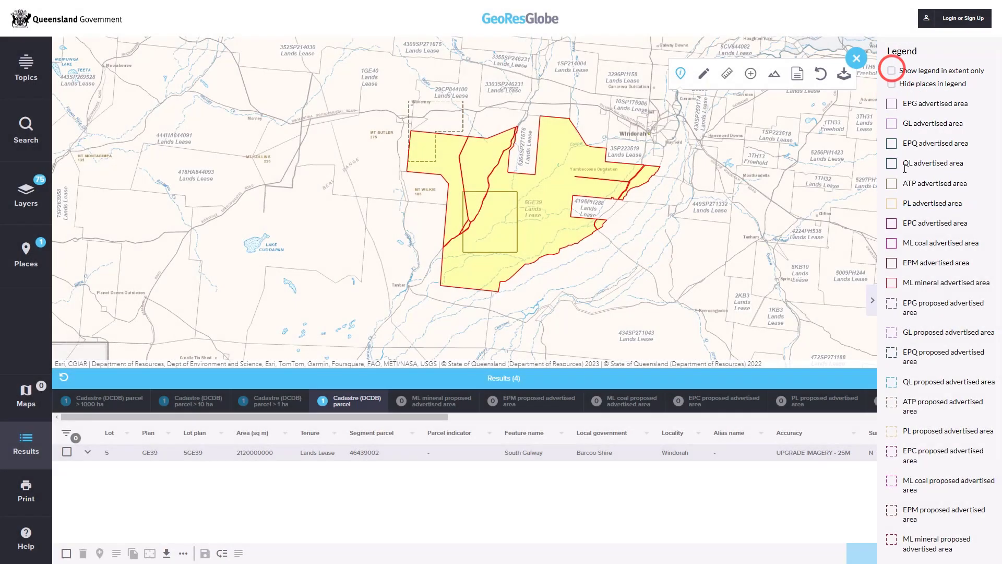
left_click(872, 303)
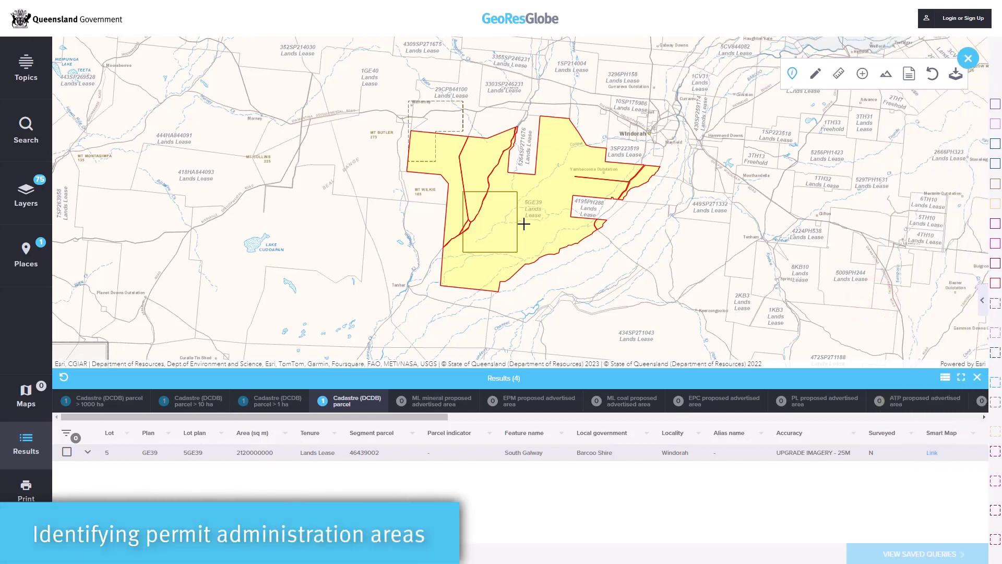
- Identify the dashed and solid permit areas overlapping the 5GE39 property and view their ATP proposed advertised area and ATP advertised area records
left_click(441, 121)
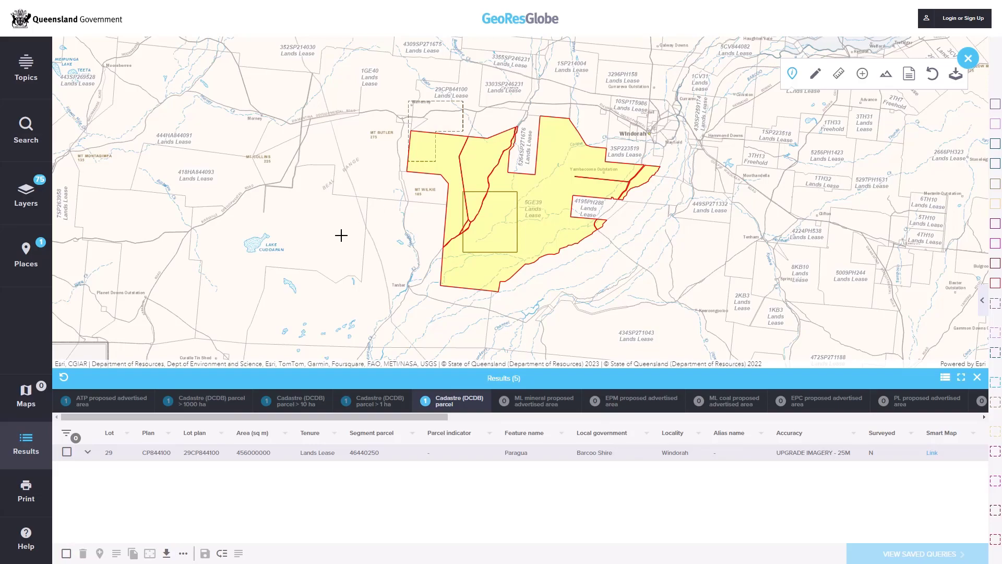
left_click(106, 401)
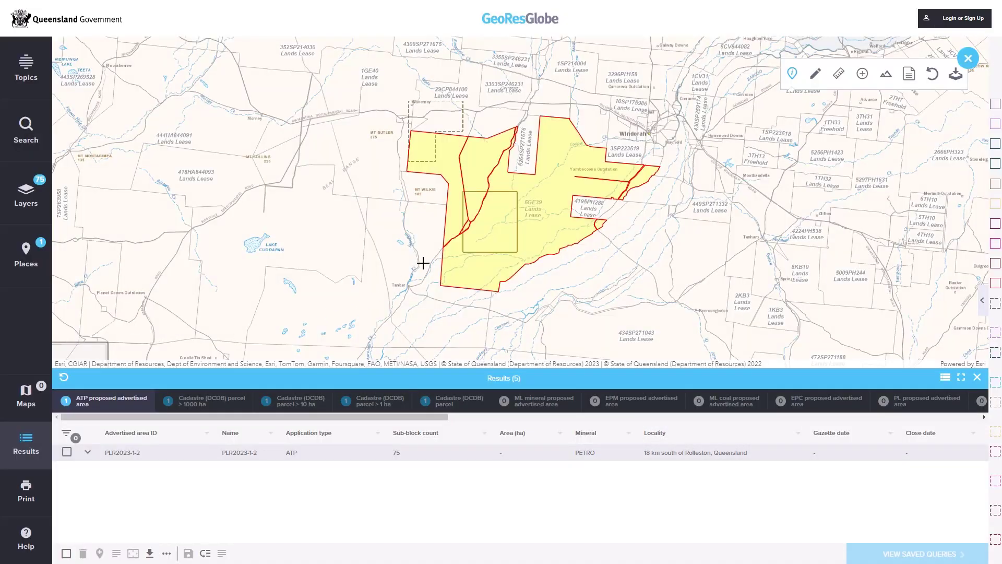
left_click(489, 217)
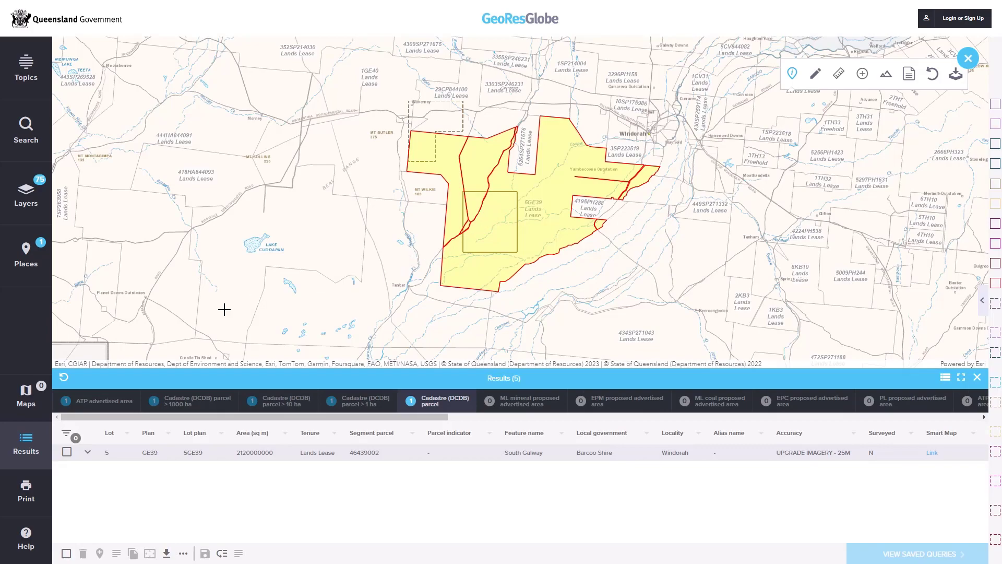
left_click(103, 400)
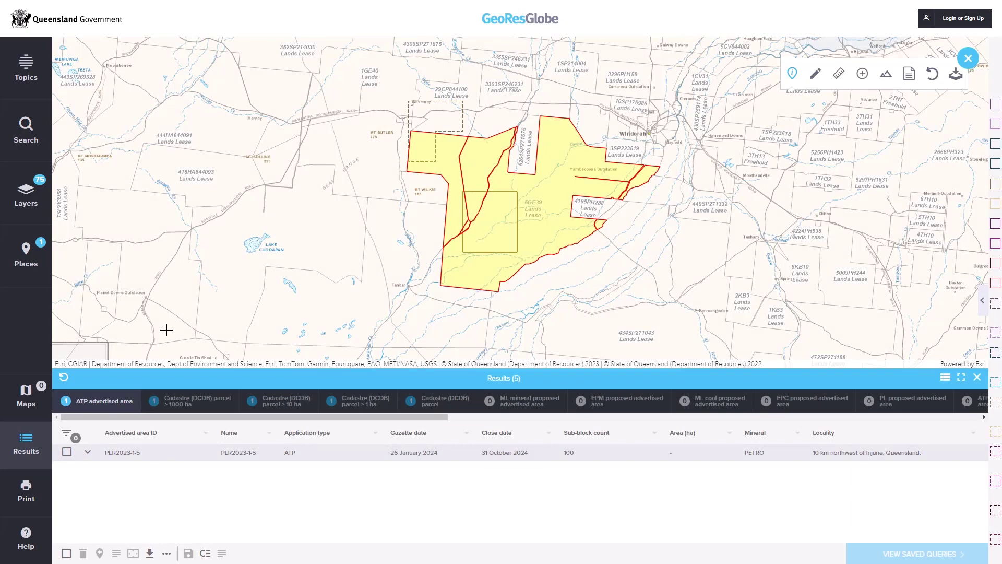
- Show the Satellite imagery base map and inspect the southern boundary of the 5GE39 property up close
left_click(28, 200)
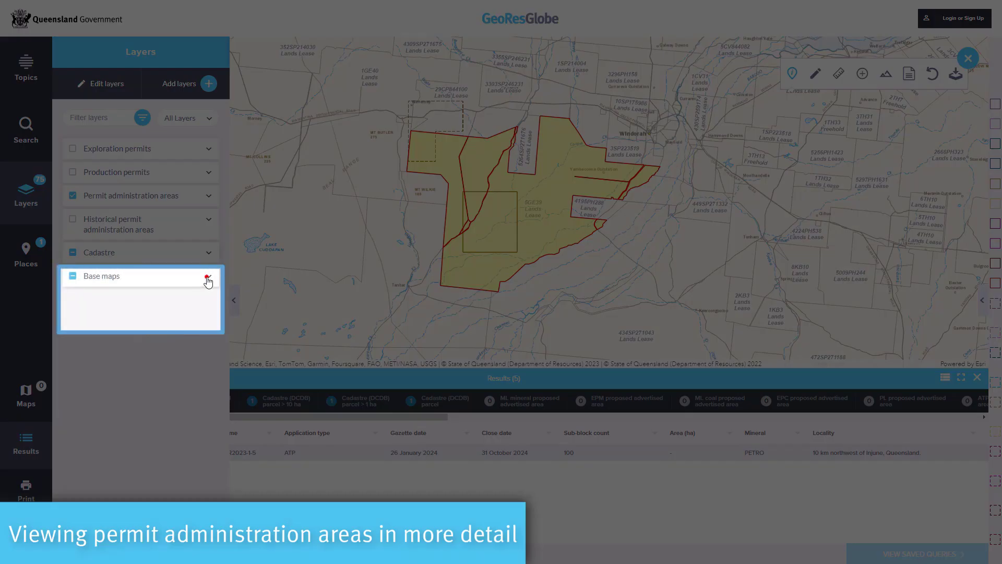
left_click(208, 276)
left_click(83, 297)
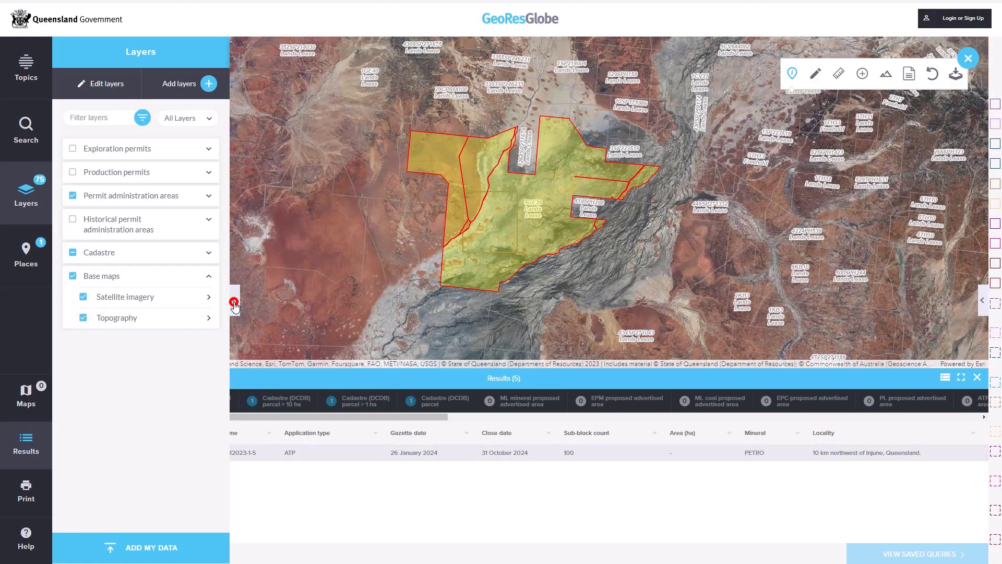
left_click(234, 304)
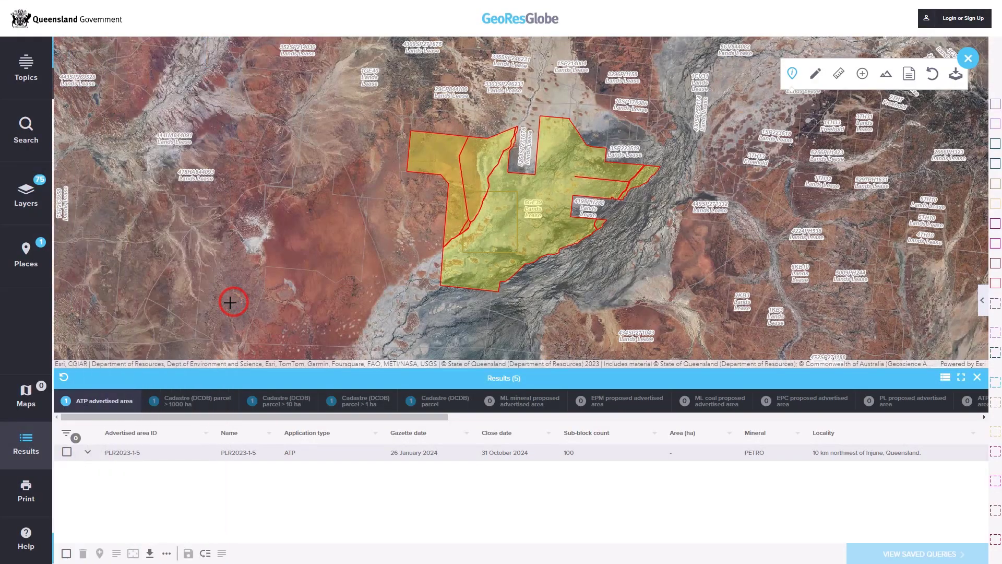
scroll(507, 286, "up", 2)
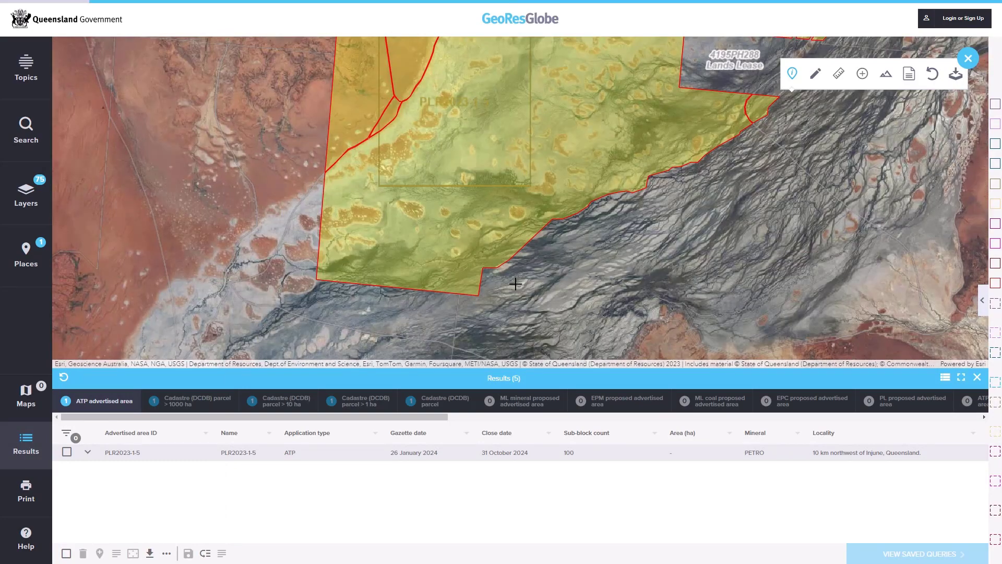
scroll(514, 293, "up", 2)
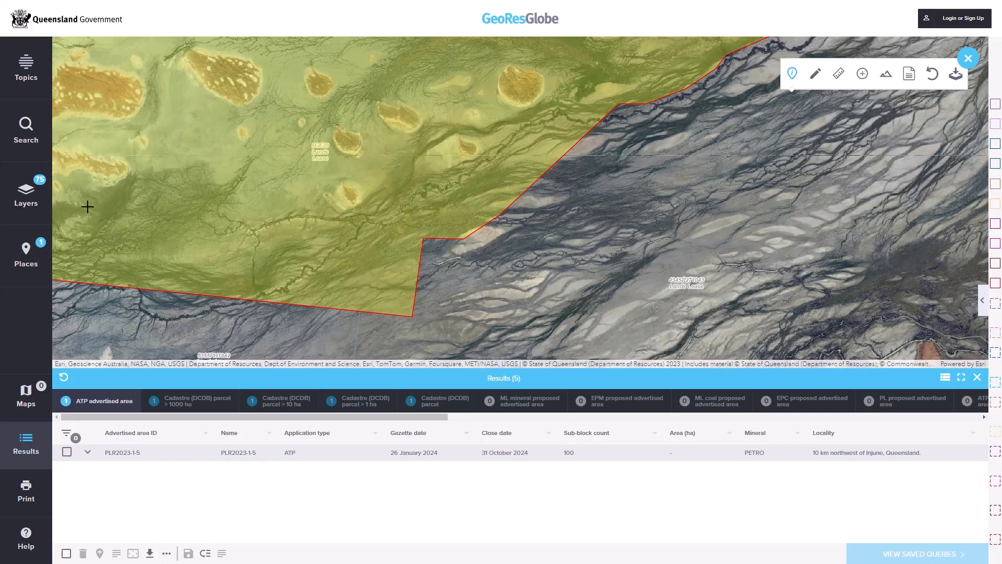
- Turn off the Satellite imagery base map and collapse the Base maps group
left_click(32, 202)
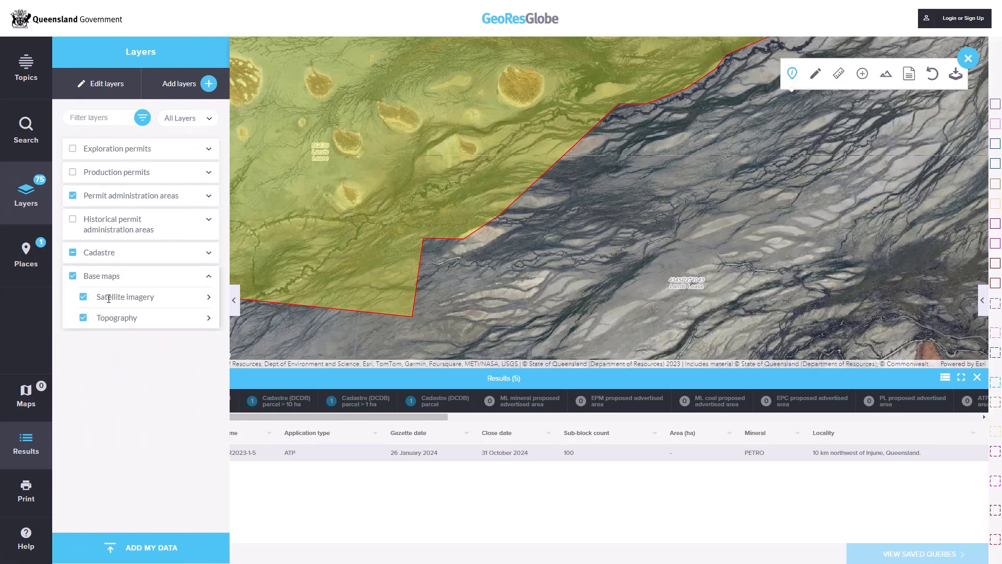
left_click(83, 296)
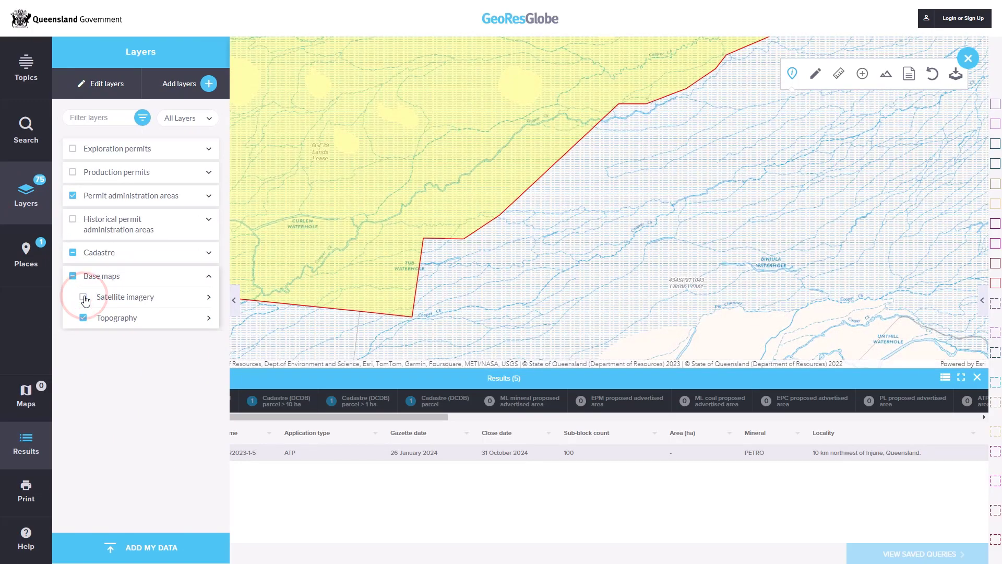
left_click(209, 278)
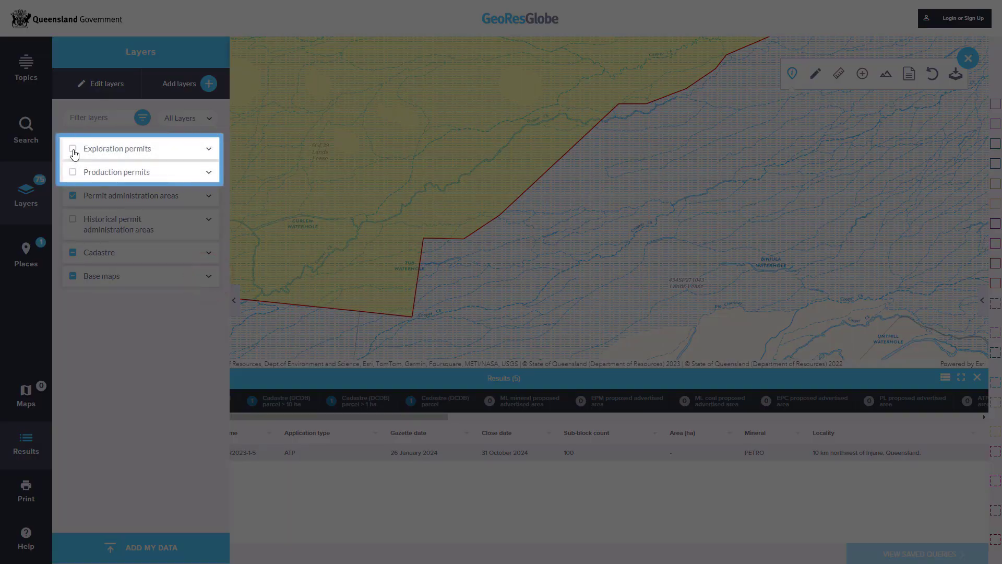
- Turn on the Exploration permits and Production permits layers, expand the Mineral exploration group, and inspect the permits around the property on the map
left_click(72, 149)
left_click(72, 172)
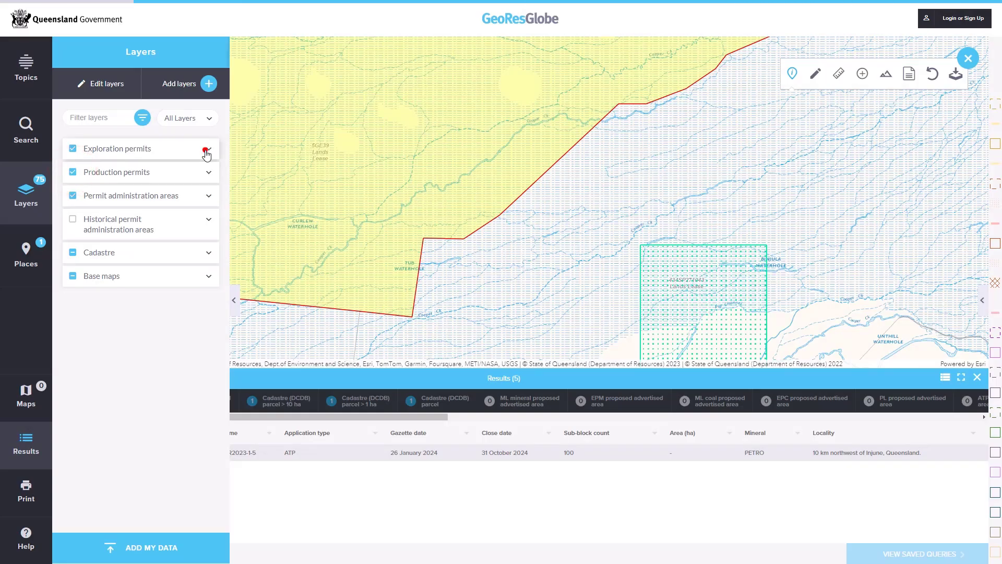
left_click(209, 150)
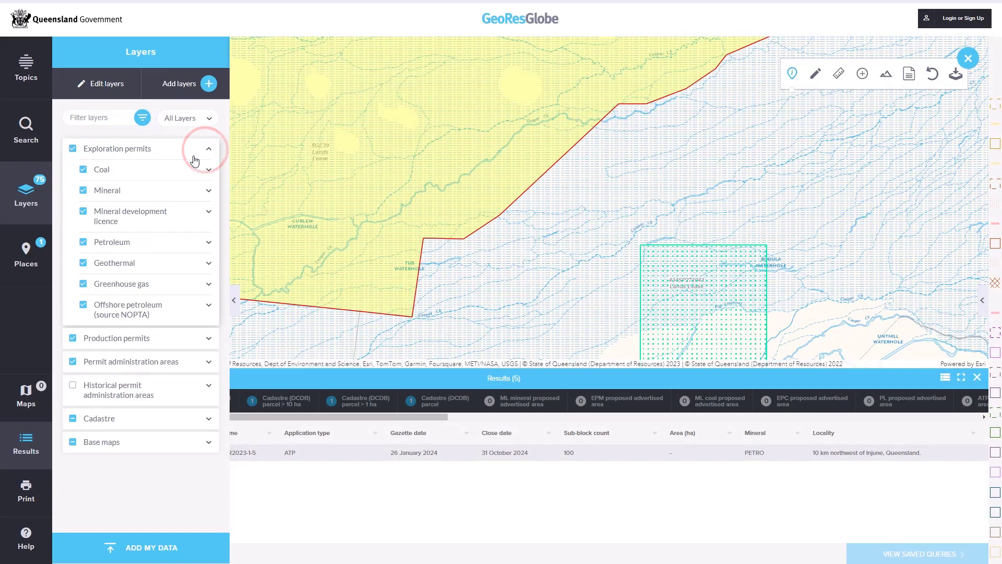
left_click(209, 192)
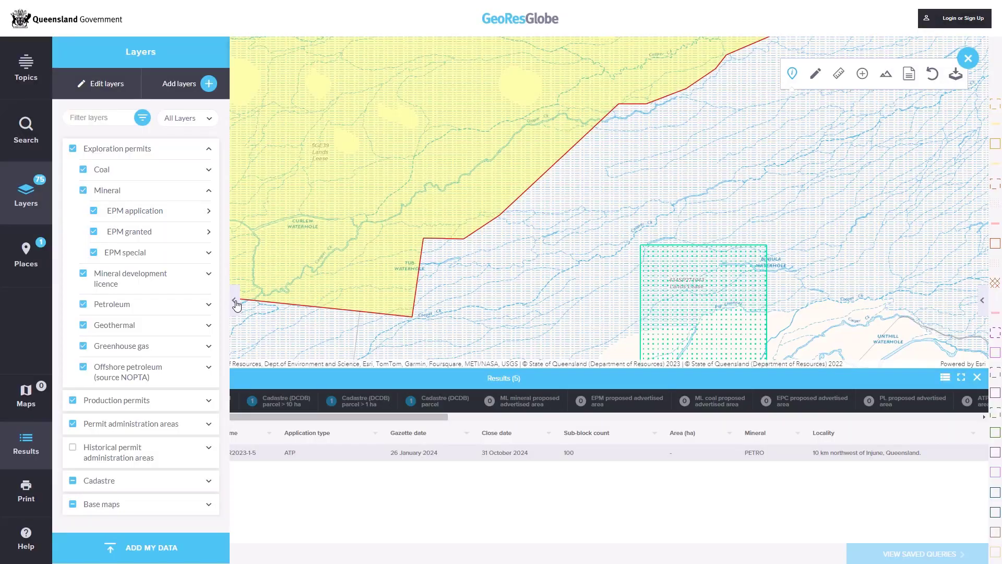
left_click(235, 301)
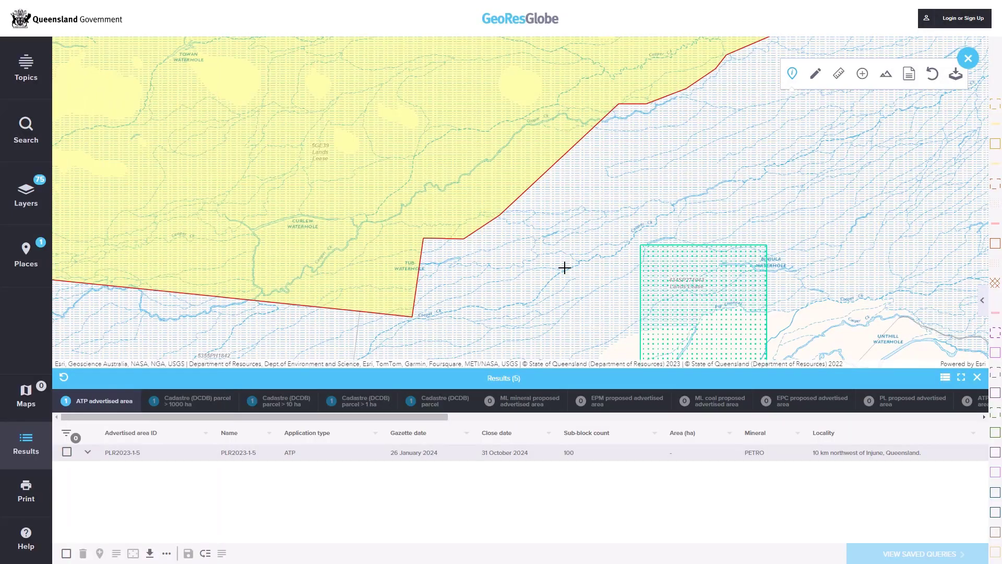
scroll(563, 267, "down", 3)
left_click_drag(564, 267, 459, 339)
left_click(651, 315)
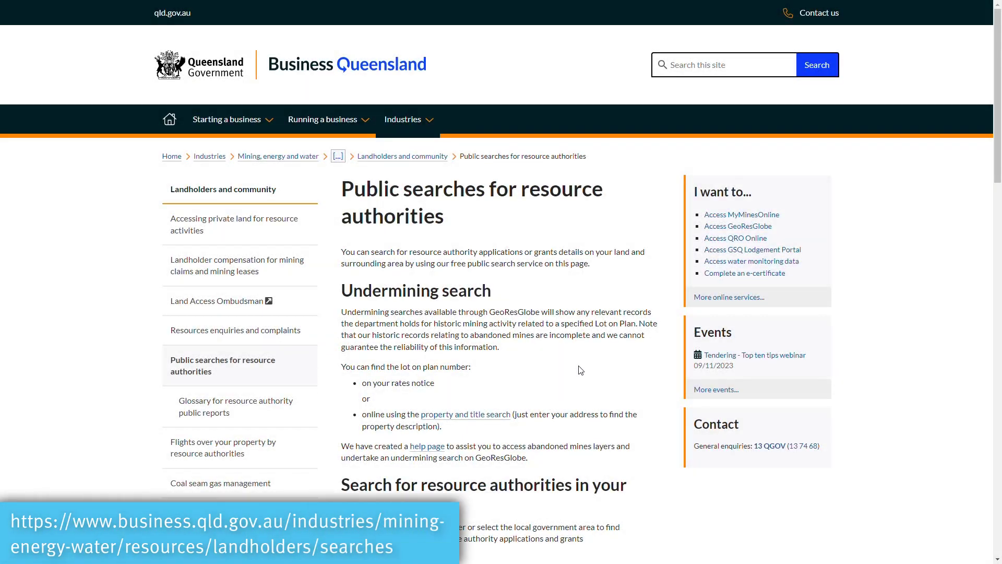
- On the Business Queensland public searches page, choose to search for resource authorities by Lot on plan area
scroll(580, 369, "down", 6)
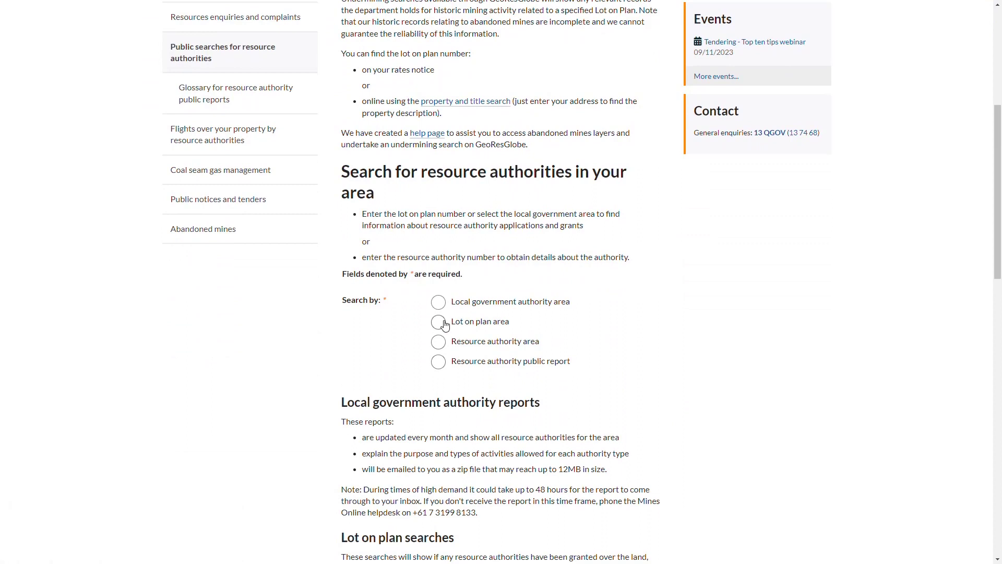
left_click(438, 322)
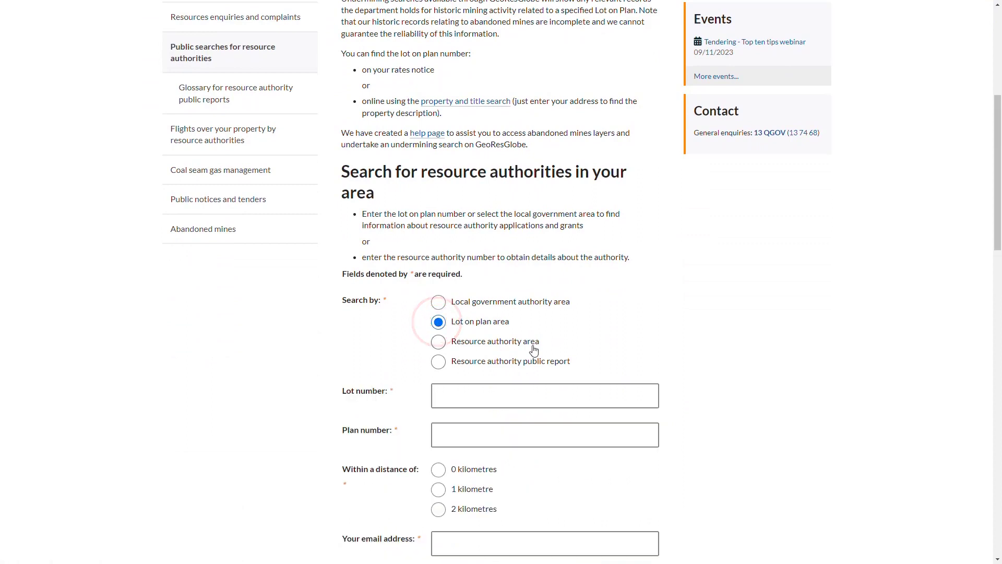
scroll(718, 387, "down", 2)
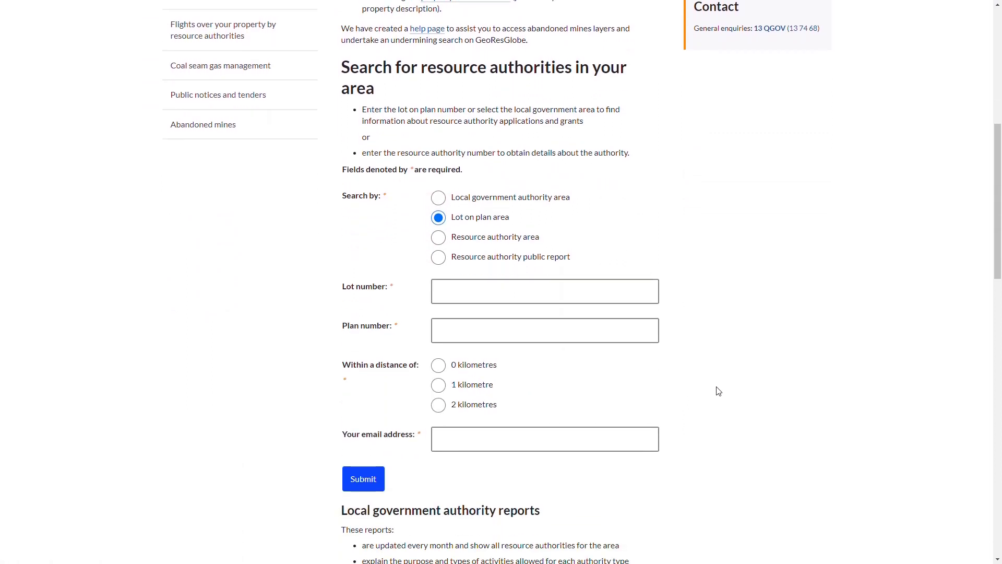